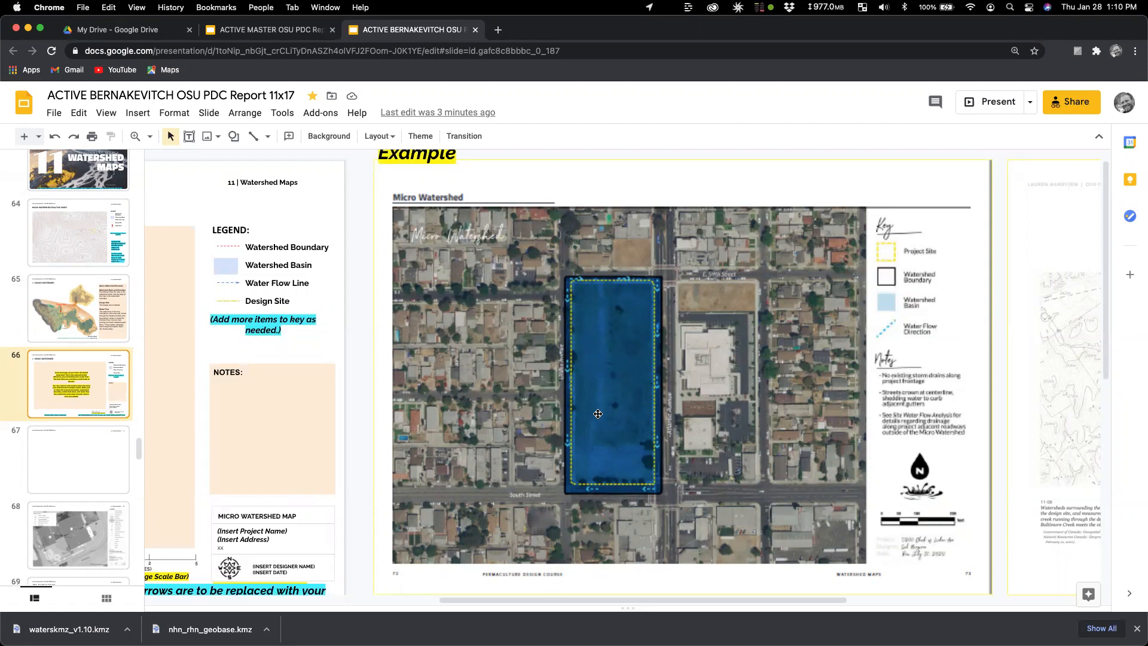
Step: Scroll back to the micro watershed template slide and switch to Google Earth Pro's urban lot map
{"action": "left_click_drag", "start_coordinate": [745, 600], "coordinate": [993, 599]}
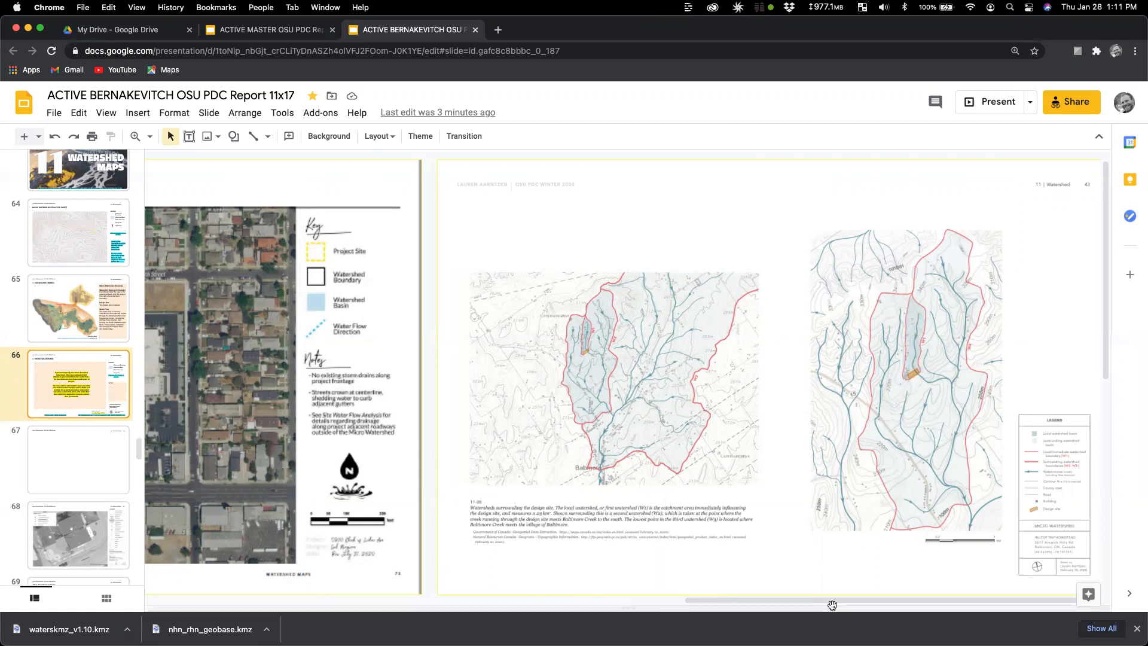
{"action": "left_click_drag", "start_coordinate": [835, 605], "coordinate": [323, 583]}
{"action": "scroll", "coordinate": [332, 584], "scroll_direction": "right", "scroll_amount": 3}
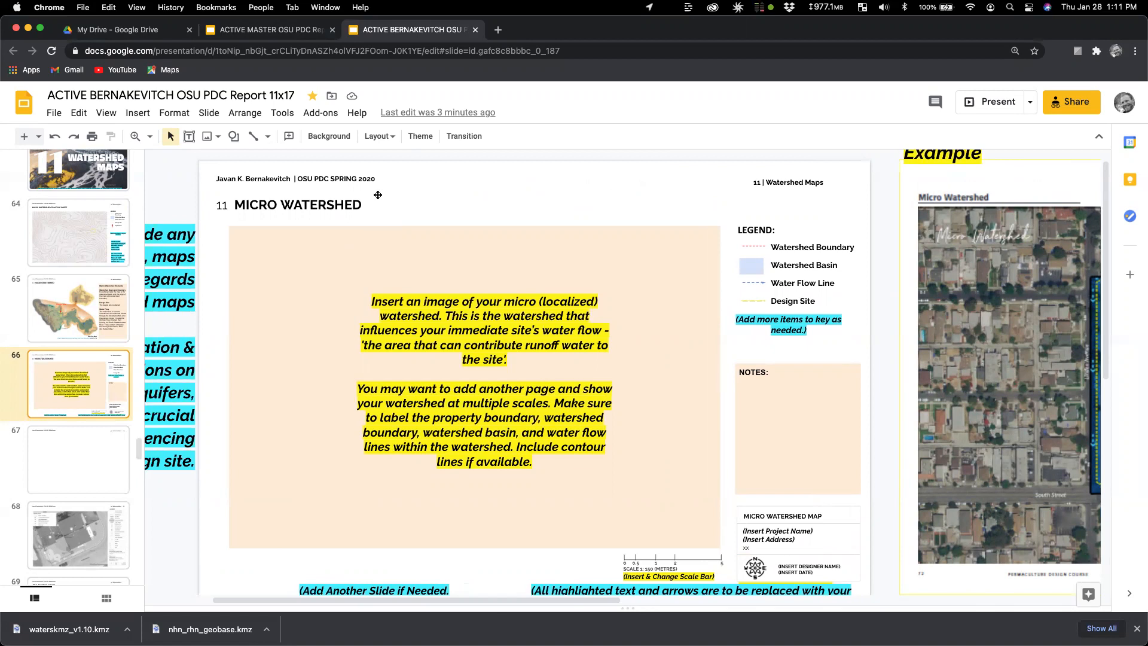
{"action": "key", "text": "super+Tab"}
{"action": "key", "text": "super+Tab"}
{"action": "key", "text": "super+Tab"}
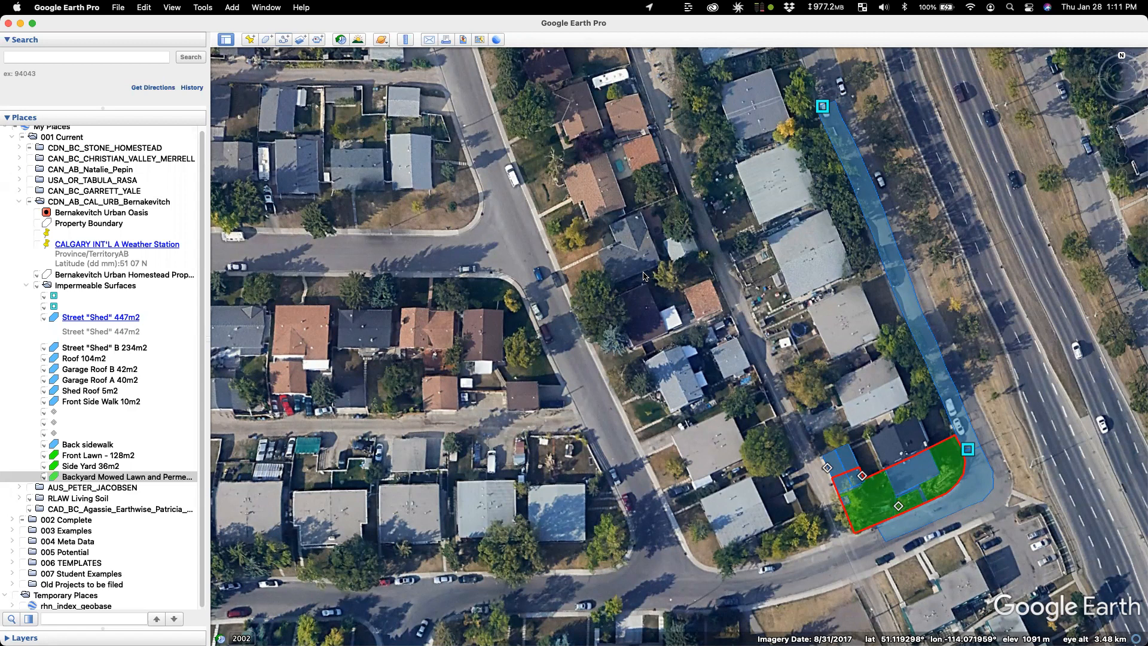
{"action": "left_click_drag", "start_coordinate": [826, 326], "coordinate": [821, 323]}
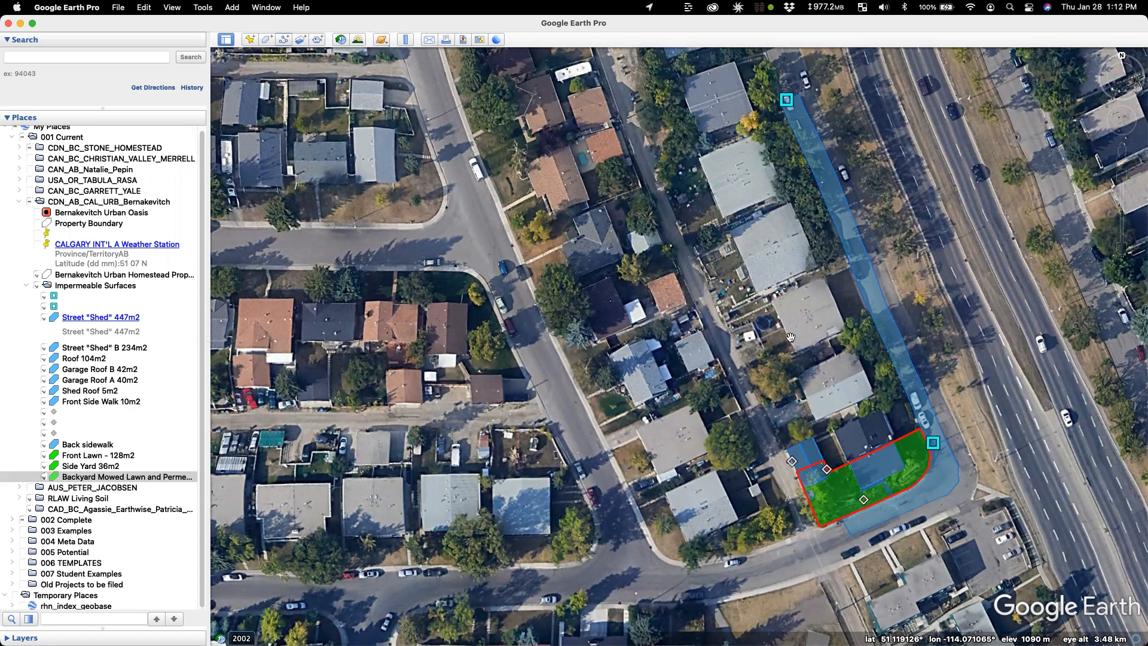
{"action": "left_click", "coordinate": [100, 296]}
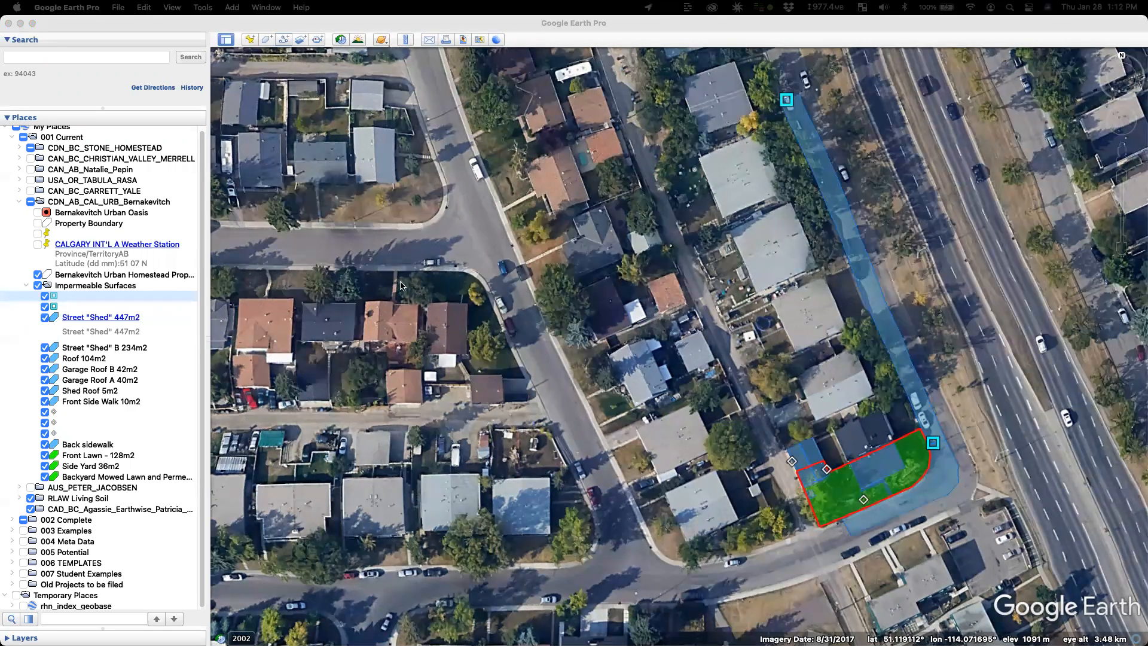
{"action": "mouse_move", "coordinate": [411, 283]}
{"action": "left_mouse_down"}
{"action": "mouse_move", "coordinate": [534, 241]}
{"action": "mouse_move", "coordinate": [762, 276]}
{"action": "left_mouse_up"}
{"action": "mouse_move", "coordinate": [827, 308]}
{"action": "left_mouse_down"}
{"action": "mouse_move", "coordinate": [875, 312]}
{"action": "mouse_move", "coordinate": [873, 274]}
{"action": "mouse_move", "coordinate": [950, 279]}
{"action": "left_mouse_up"}
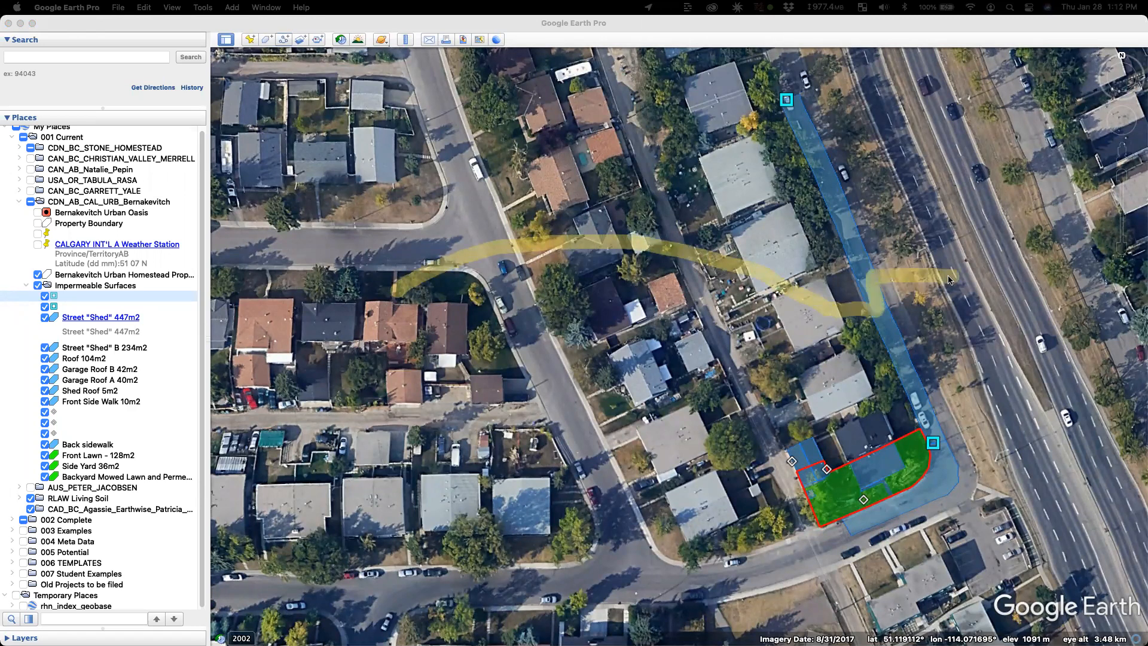
{"action": "mouse_move", "coordinate": [388, 290]}
{"action": "left_mouse_down"}
{"action": "mouse_move", "coordinate": [344, 272]}
{"action": "mouse_move", "coordinate": [224, 260]}
{"action": "left_mouse_up"}
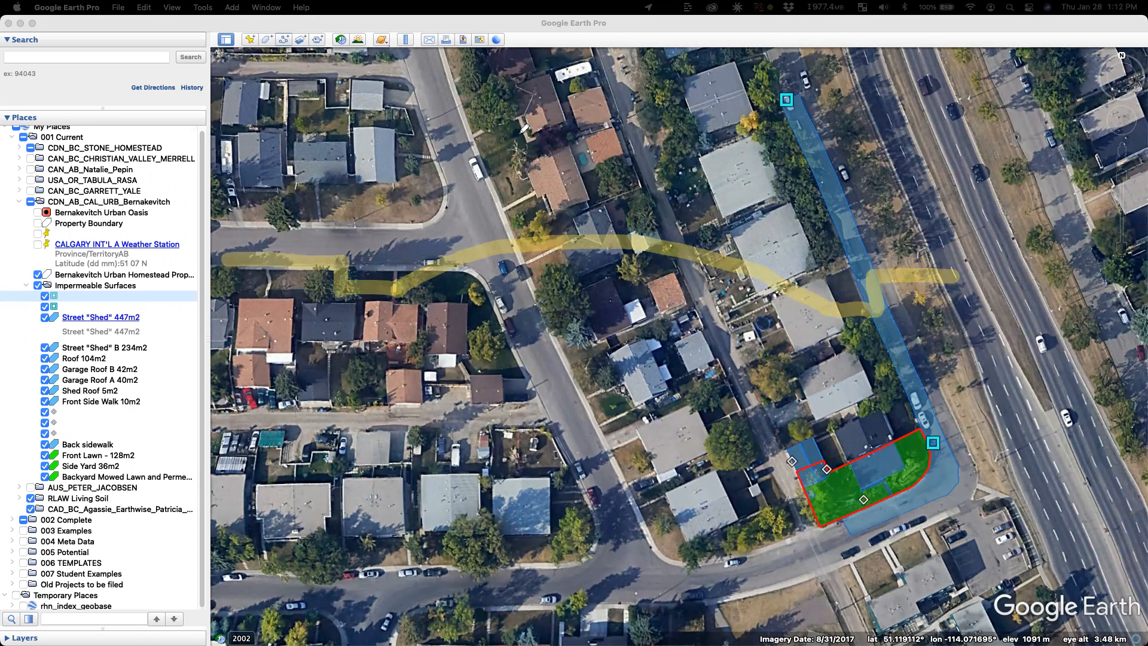
{"action": "left_click_drag", "start_coordinate": [608, 200], "coordinate": [606, 310]}
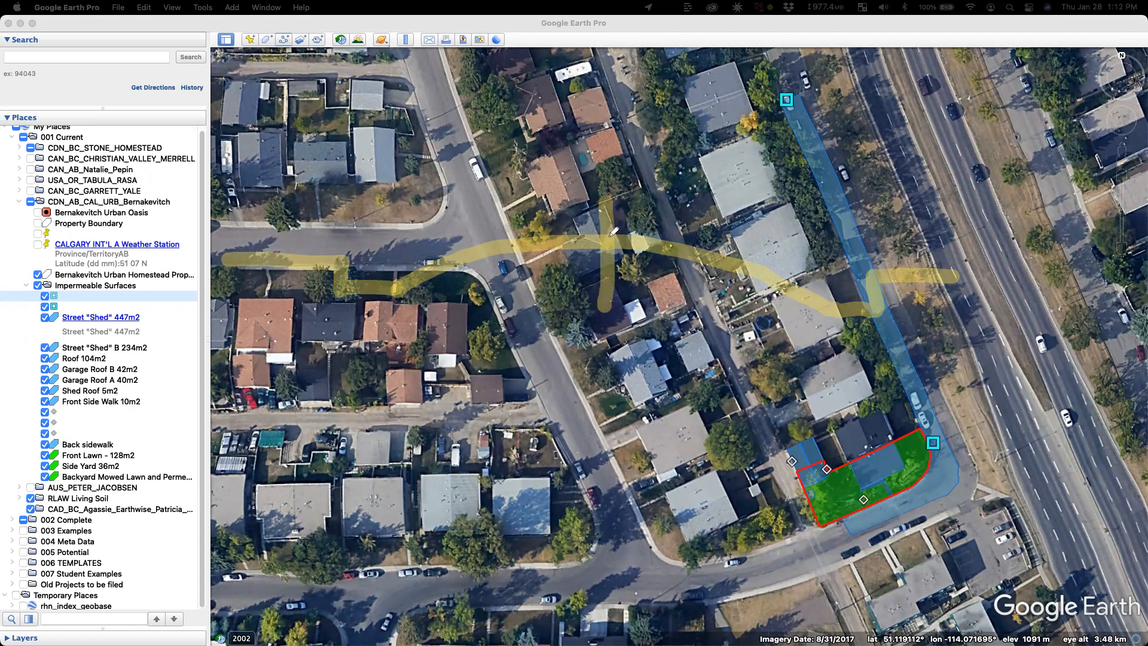
{"action": "mouse_move", "coordinate": [424, 499]}
{"action": "left_mouse_down"}
{"action": "mouse_move", "coordinate": [589, 390]}
{"action": "mouse_move", "coordinate": [818, 500]}
{"action": "left_mouse_up"}
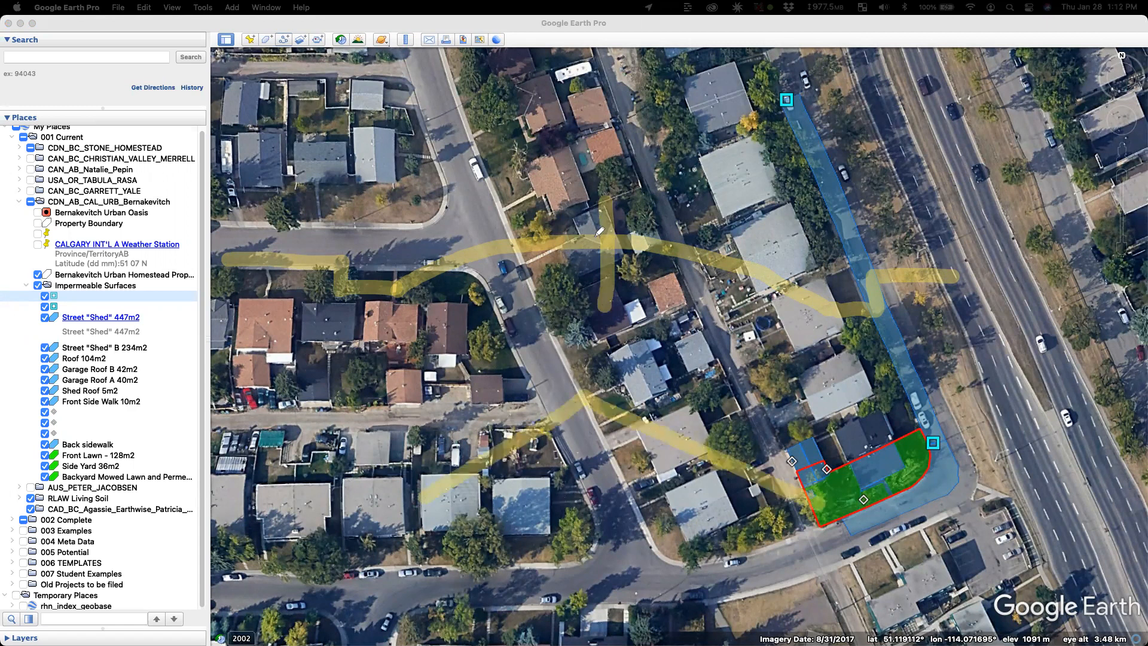
{"action": "mouse_move", "coordinate": [577, 208]}
{"action": "left_mouse_down"}
{"action": "mouse_move", "coordinate": [446, 222]}
{"action": "mouse_move", "coordinate": [461, 209]}
{"action": "mouse_move", "coordinate": [476, 227]}
{"action": "left_mouse_up"}
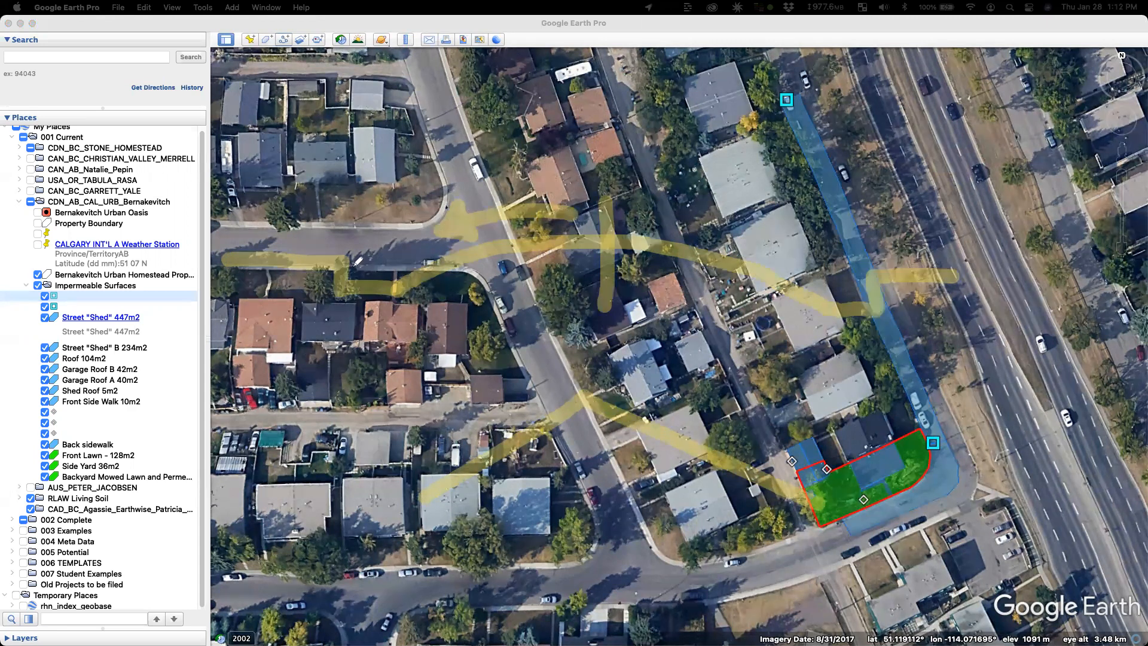
{"action": "left_click_drag", "start_coordinate": [232, 213], "coordinate": [224, 264]}
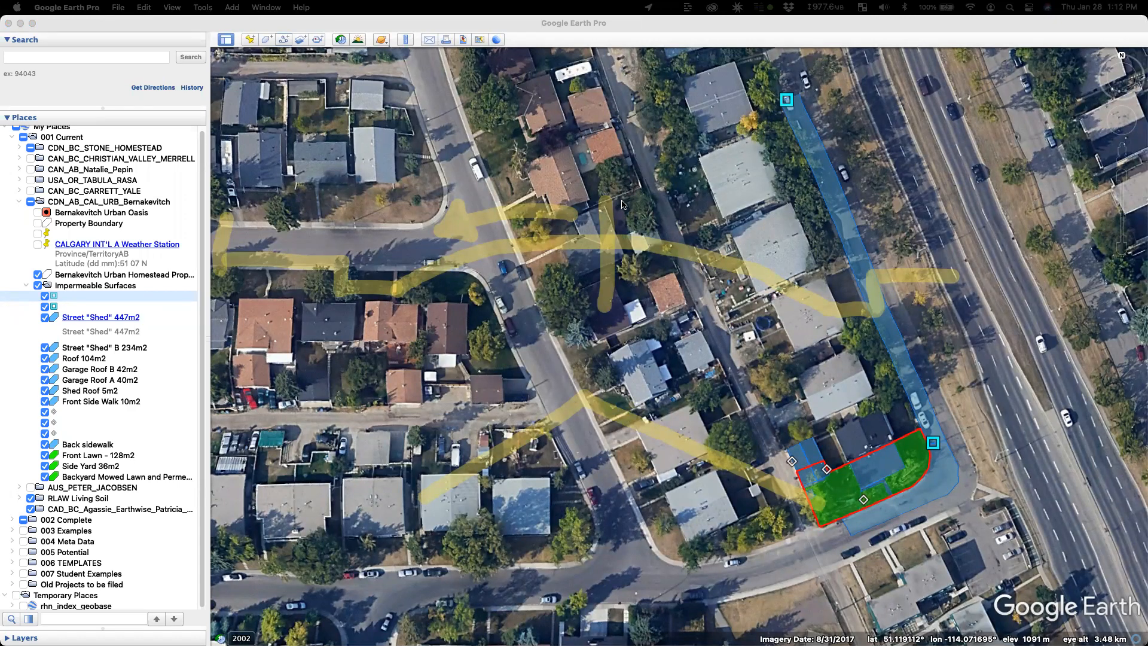
{"action": "mouse_move", "coordinate": [232, 293]}
{"action": "left_mouse_down"}
{"action": "mouse_move", "coordinate": [234, 335]}
{"action": "mouse_move", "coordinate": [634, 322]}
{"action": "mouse_move", "coordinate": [622, 287]}
{"action": "mouse_move", "coordinate": [630, 326]}
{"action": "left_mouse_up"}
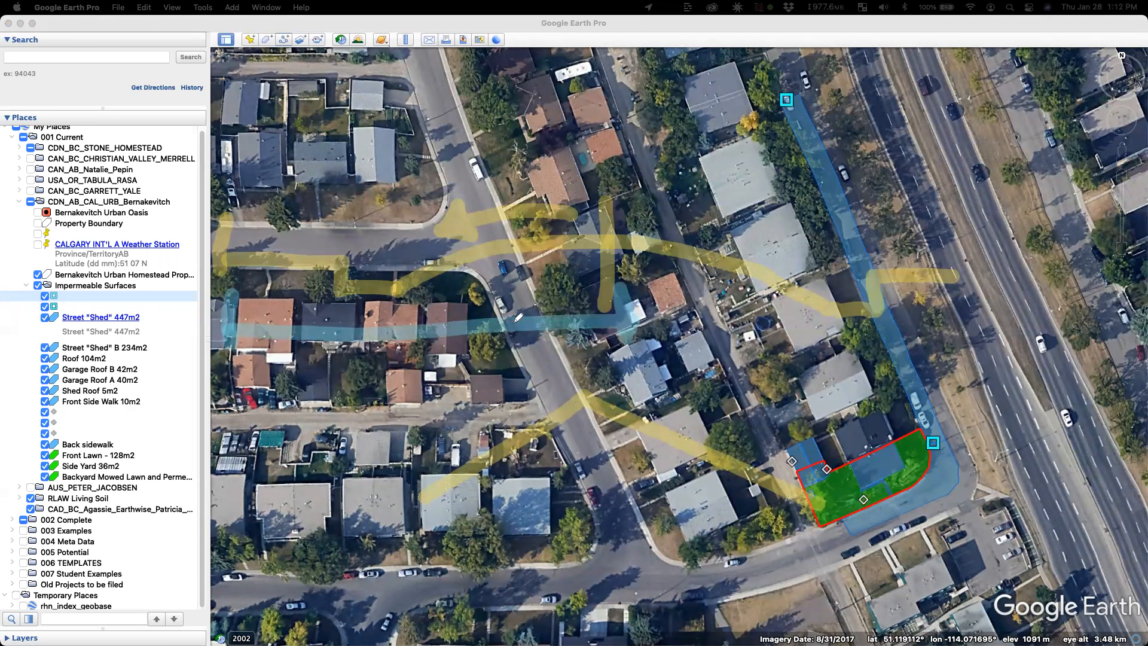
{"action": "left_click", "coordinate": [675, 174]}
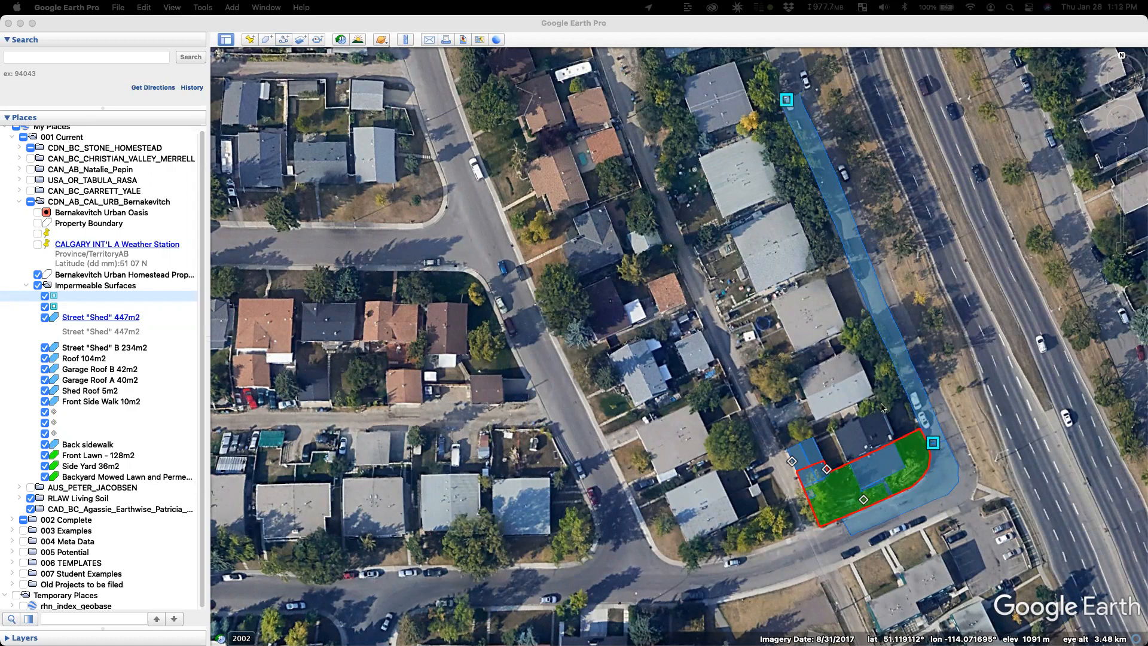
{"action": "scroll", "coordinate": [921, 451], "scroll_direction": "up", "scroll_amount": 5}
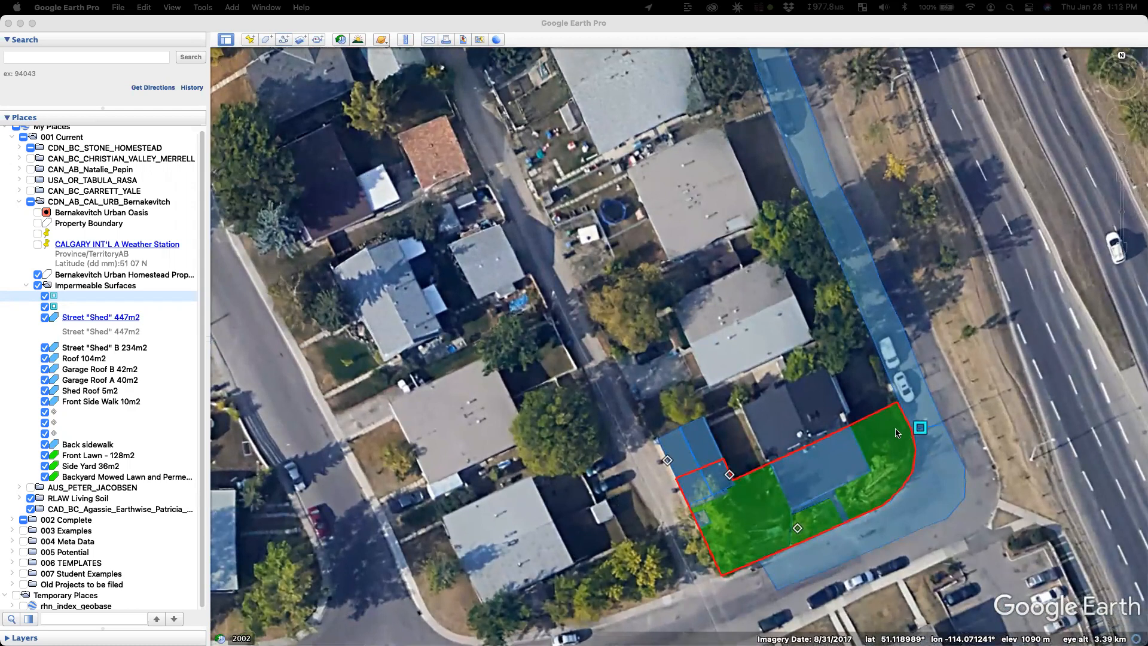
{"action": "scroll", "coordinate": [913, 421], "scroll_direction": "down", "scroll_amount": 5}
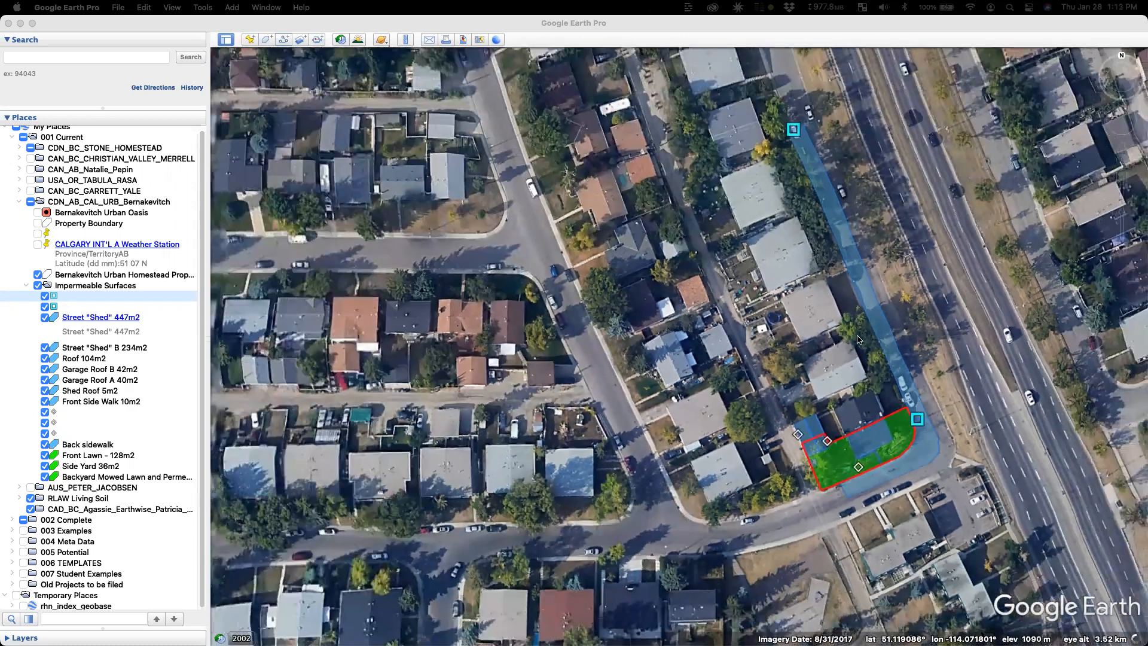
{"action": "left_click_drag", "start_coordinate": [858, 339], "coordinate": [932, 399]}
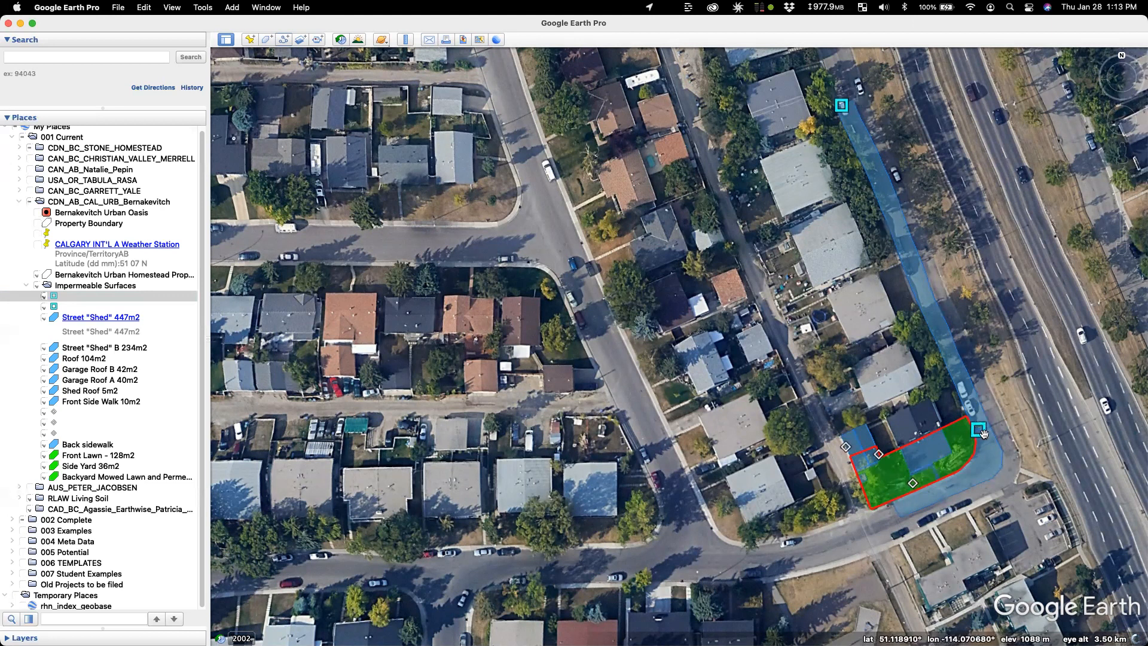
{"action": "scroll", "coordinate": [957, 455], "scroll_direction": "up", "scroll_amount": 2}
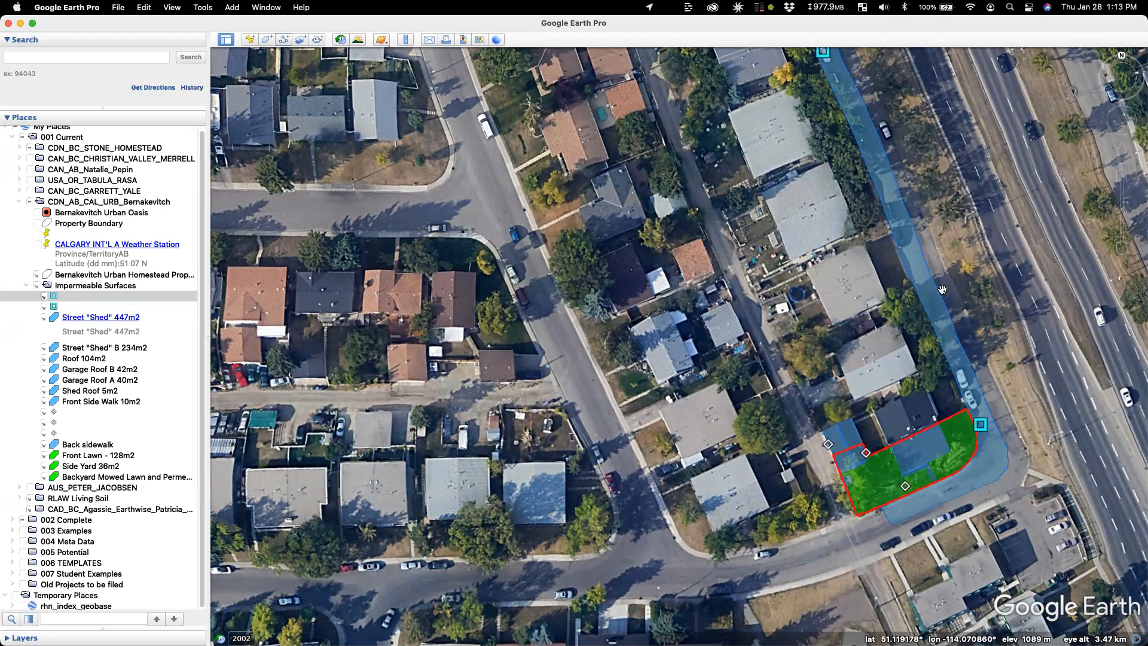
{"action": "scroll", "coordinate": [906, 485], "scroll_direction": "up", "scroll_amount": 2}
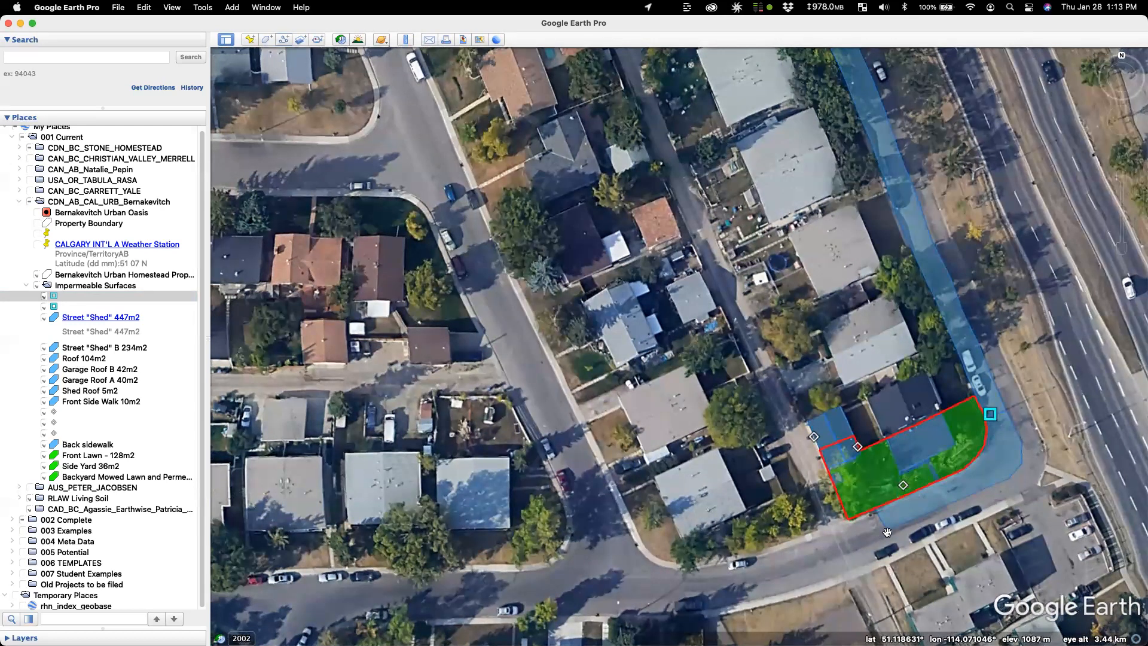
Step: Inspect the unnamed square placemarks' properties and close them without changes
{"action": "left_click", "coordinate": [74, 435]}
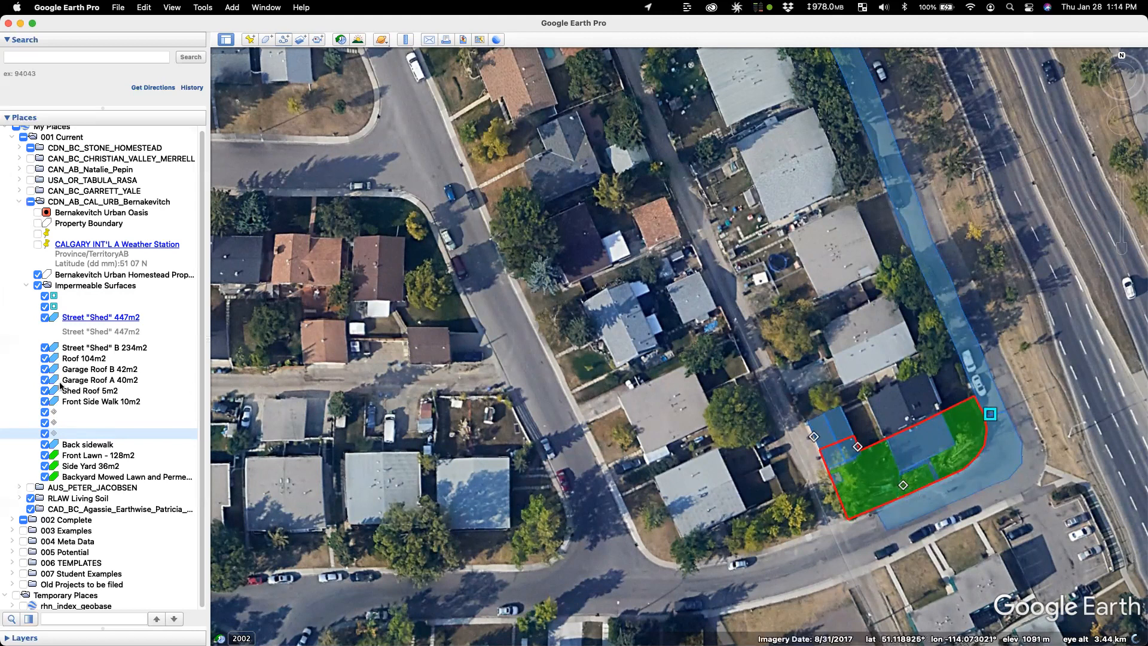
{"action": "left_click", "coordinate": [74, 298]}
{"action": "left_click", "coordinate": [77, 308]}
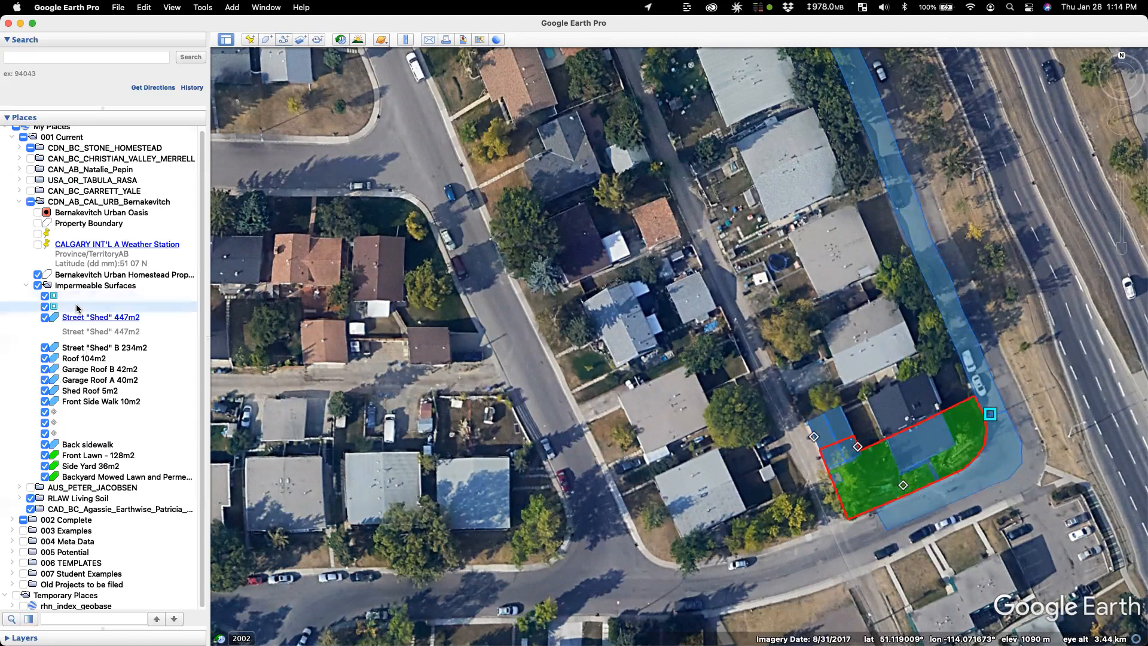
{"action": "key", "text": "super+i"}
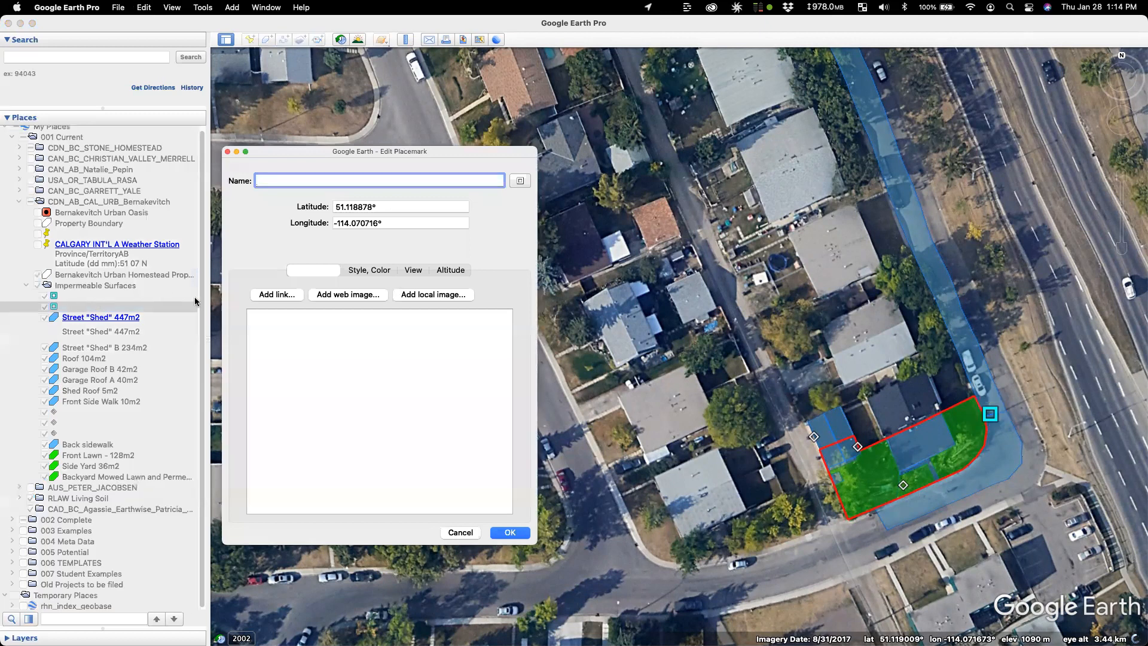
{"action": "left_click", "coordinate": [505, 533]}
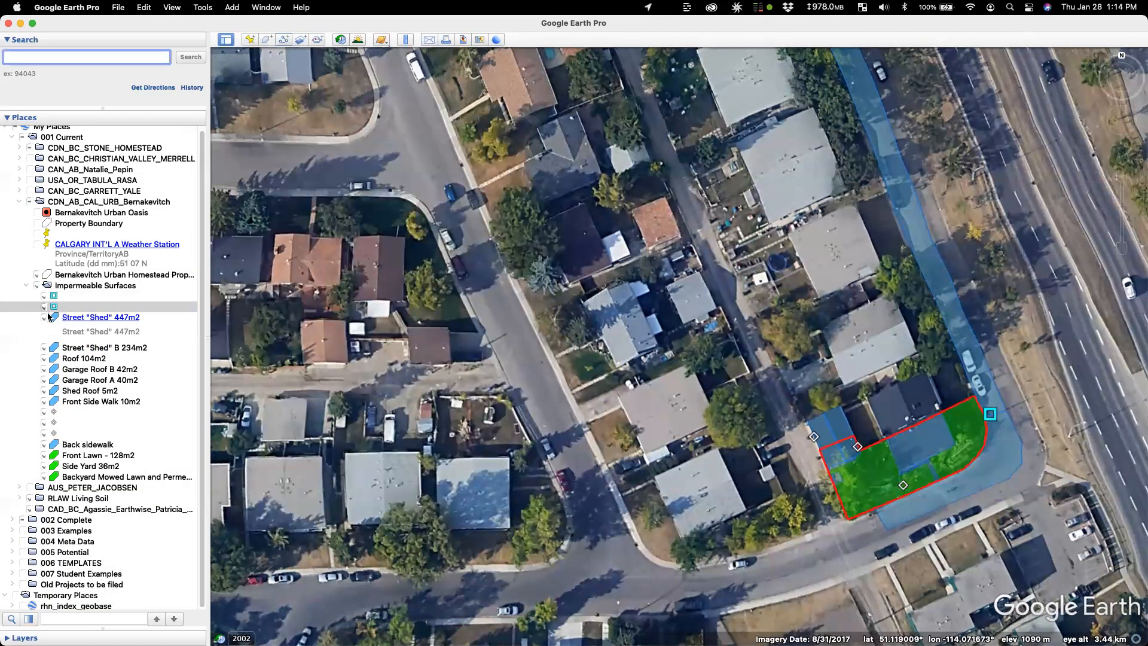
Step: Add a new Untitled Placemark at the lot's south corner and move it into Impermeable Surfaces
{"action": "right_click", "coordinate": [80, 307]}
{"action": "mouse_move", "coordinate": [126, 312]}
{"action": "left_click", "coordinate": [206, 332]}
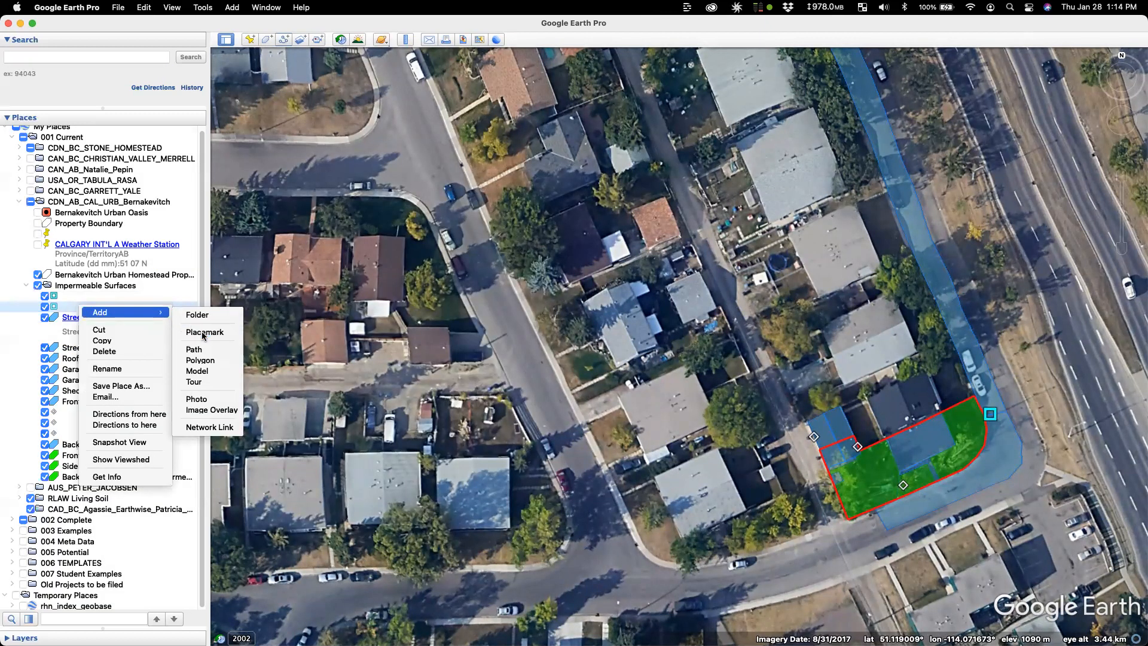
{"action": "left_click_drag", "start_coordinate": [672, 339], "coordinate": [873, 512]}
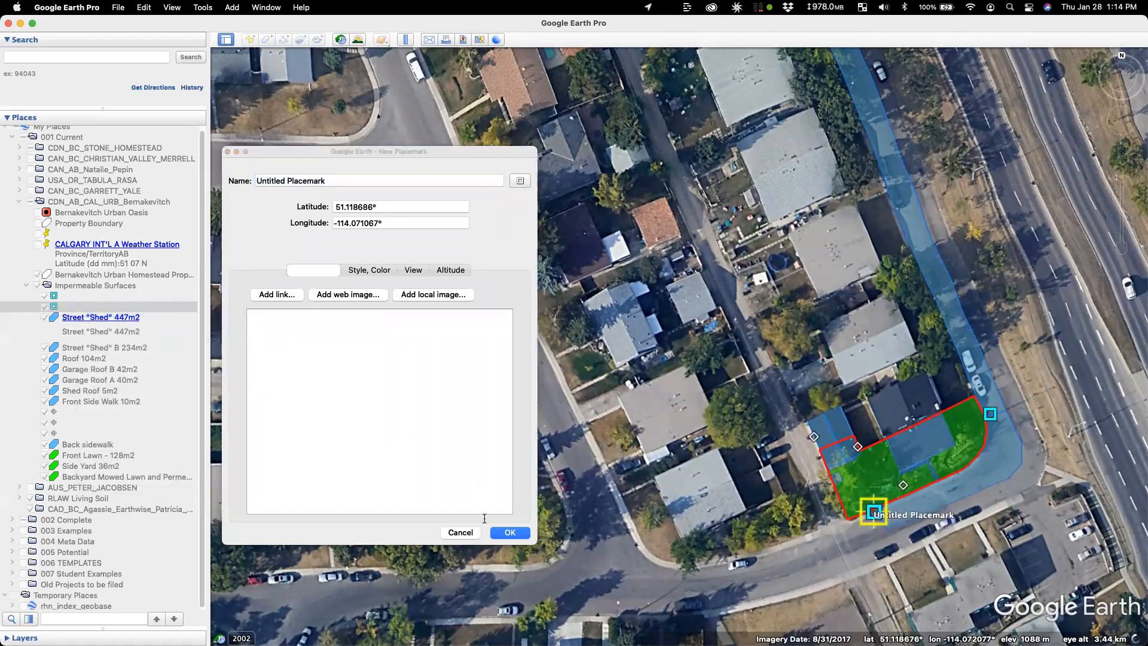
{"action": "left_click", "coordinate": [506, 533]}
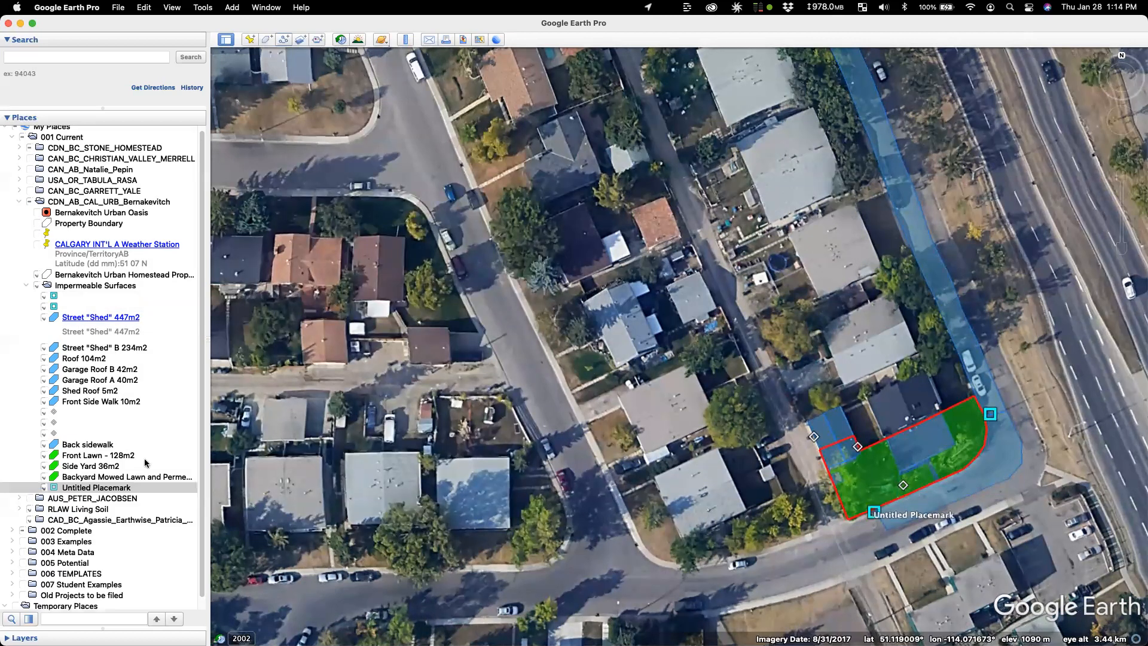
{"action": "left_click_drag", "start_coordinate": [103, 490], "coordinate": [97, 313]}
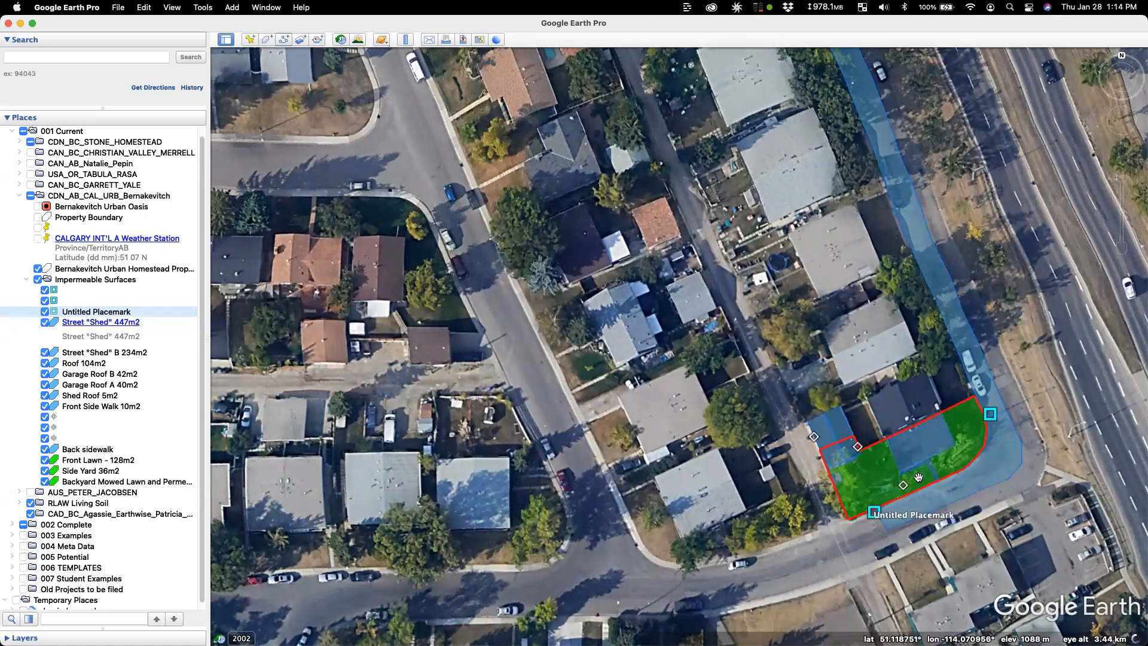
{"action": "scroll", "coordinate": [895, 458], "scroll_direction": "up", "scroll_amount": 5}
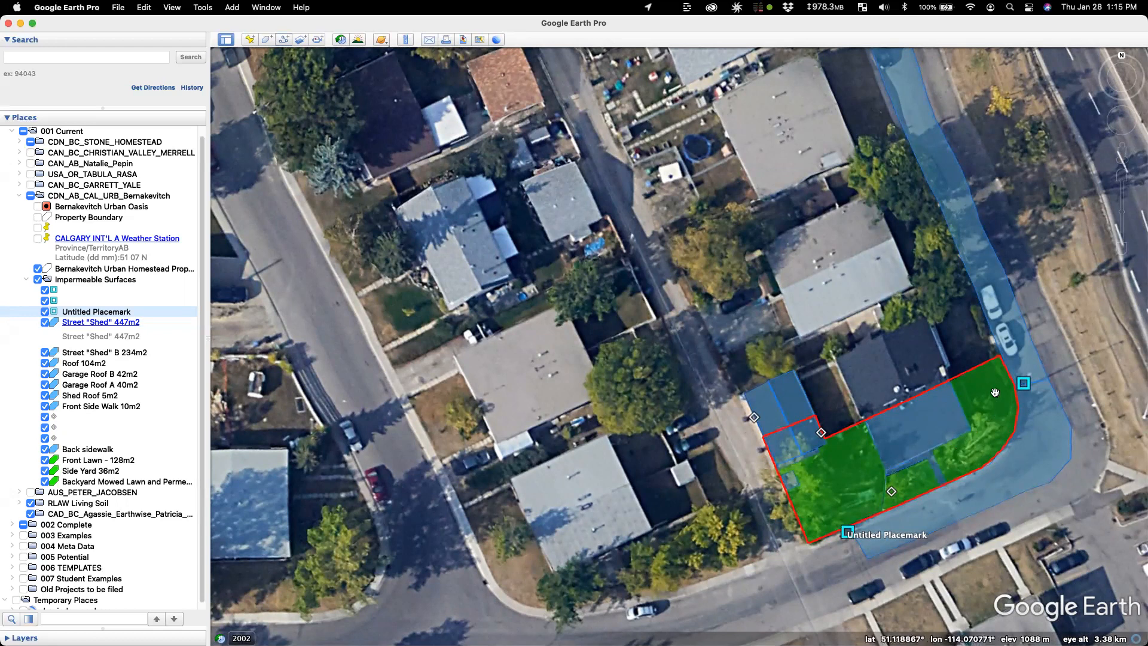
{"action": "left_click", "coordinate": [988, 415]}
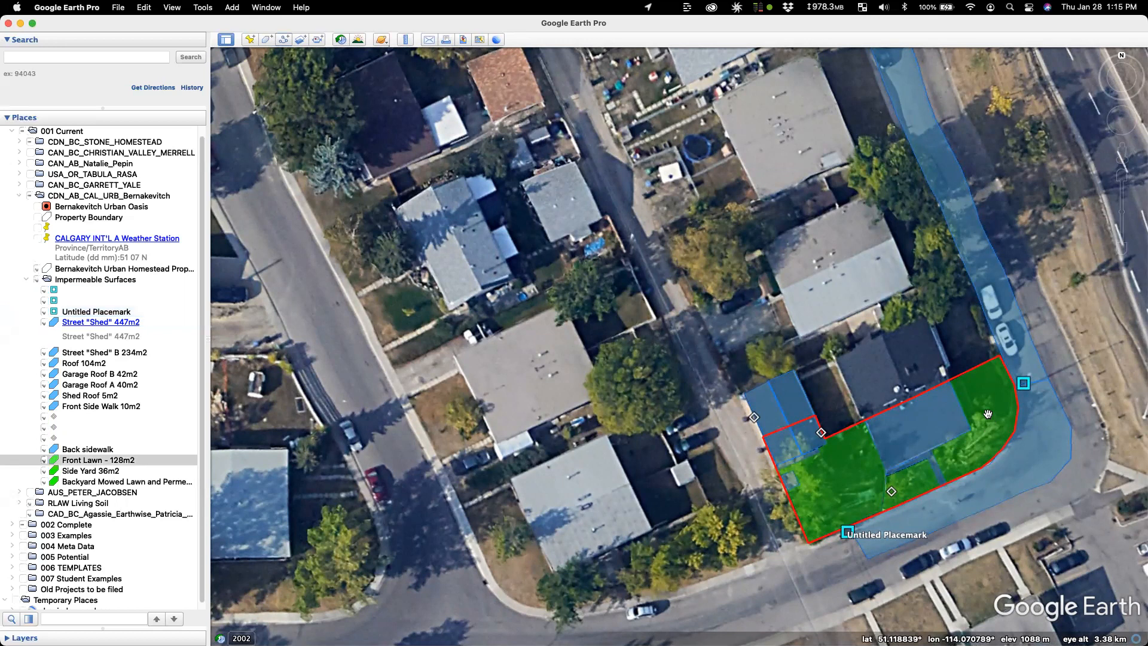
{"action": "left_click", "coordinate": [912, 490]}
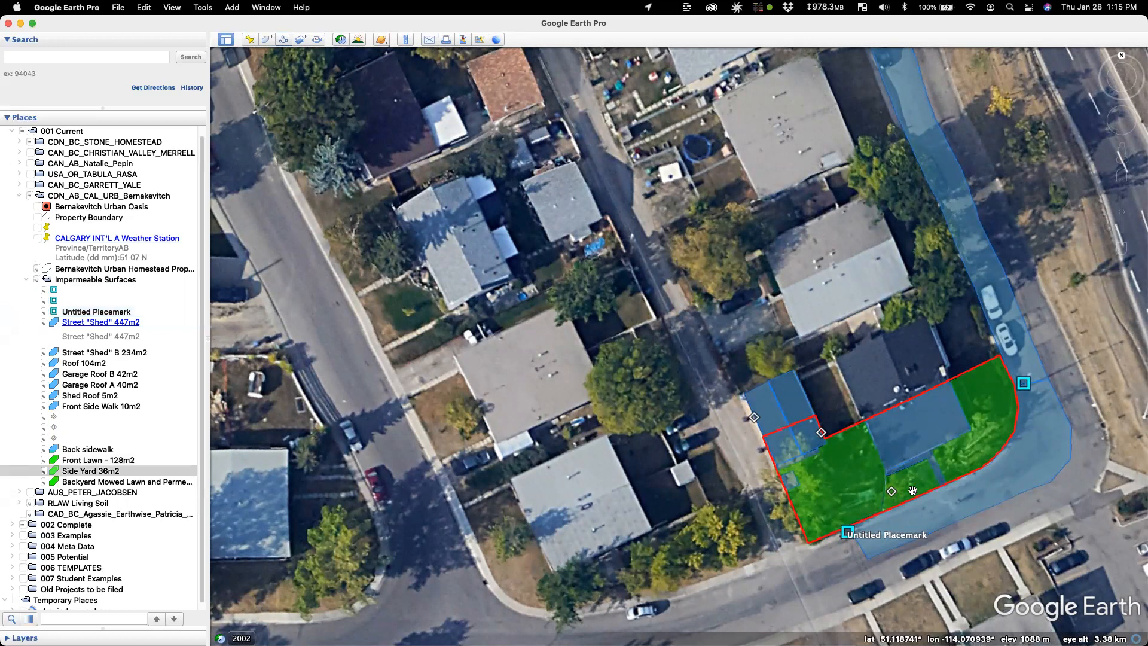
{"action": "left_click", "coordinate": [839, 476]}
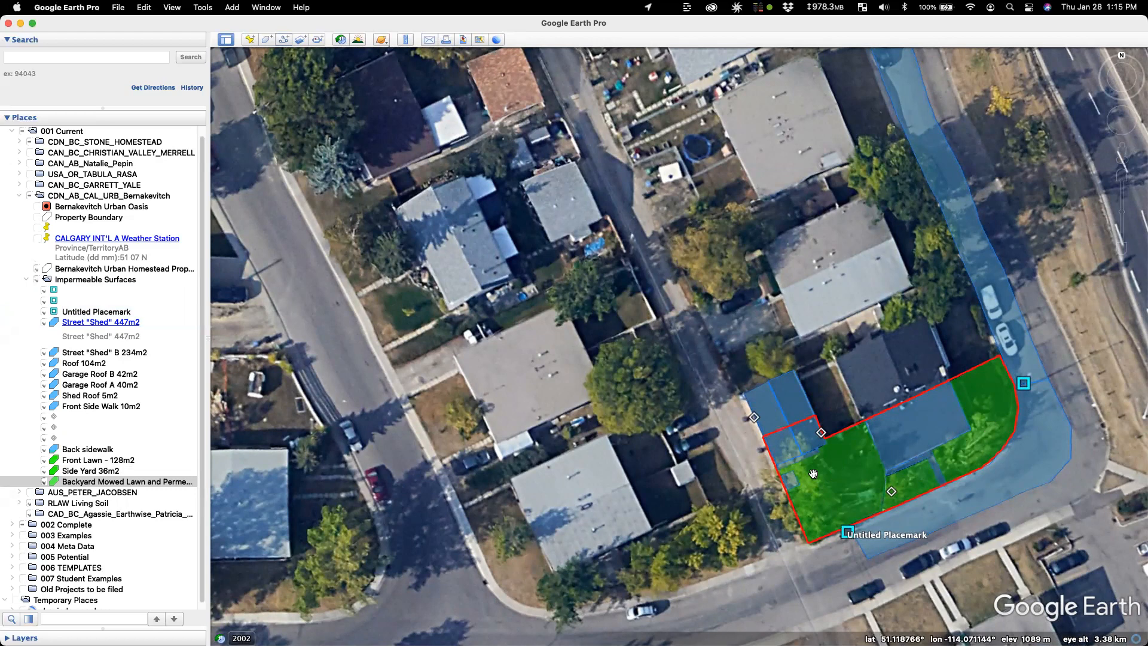
Step: Frame the lot within the surrounding block and preview the print layout
{"action": "scroll", "coordinate": [837, 466], "scroll_direction": "down", "scroll_amount": 3}
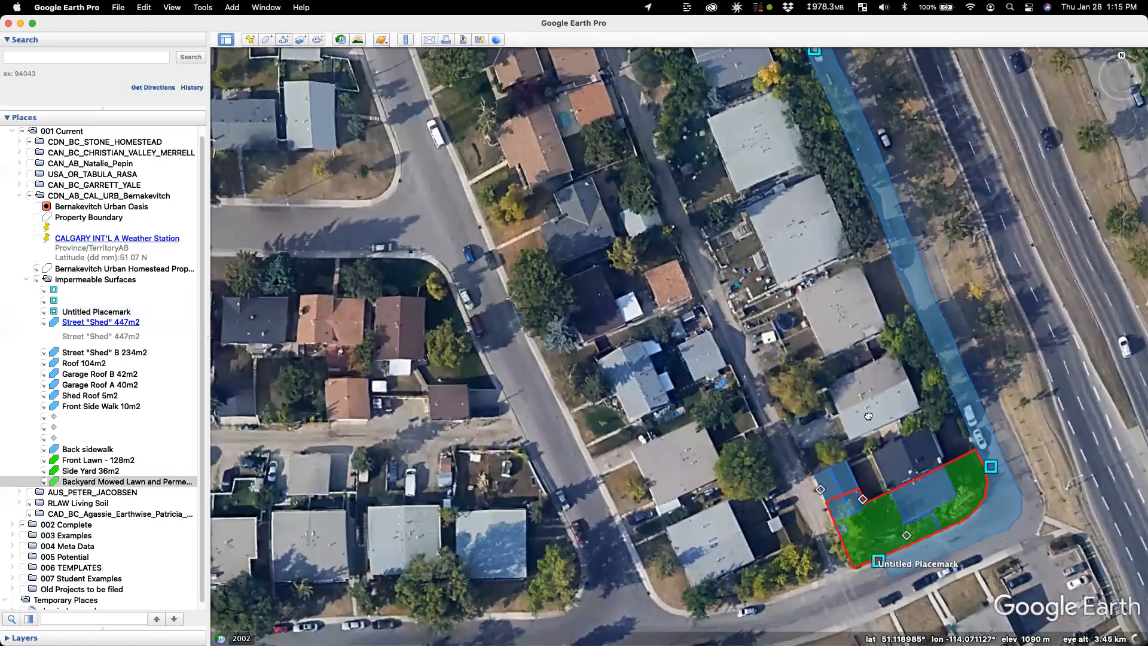
{"action": "scroll", "coordinate": [868, 415], "scroll_direction": "down", "scroll_amount": 2}
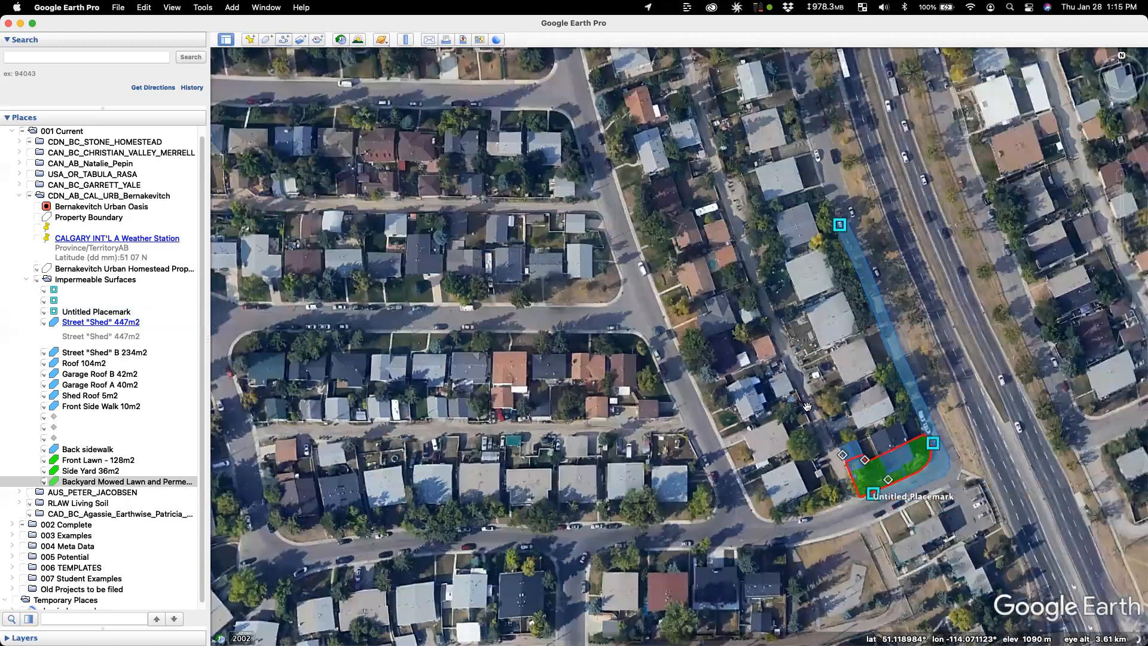
{"action": "scroll", "coordinate": [862, 418], "scroll_direction": "up", "scroll_amount": 2}
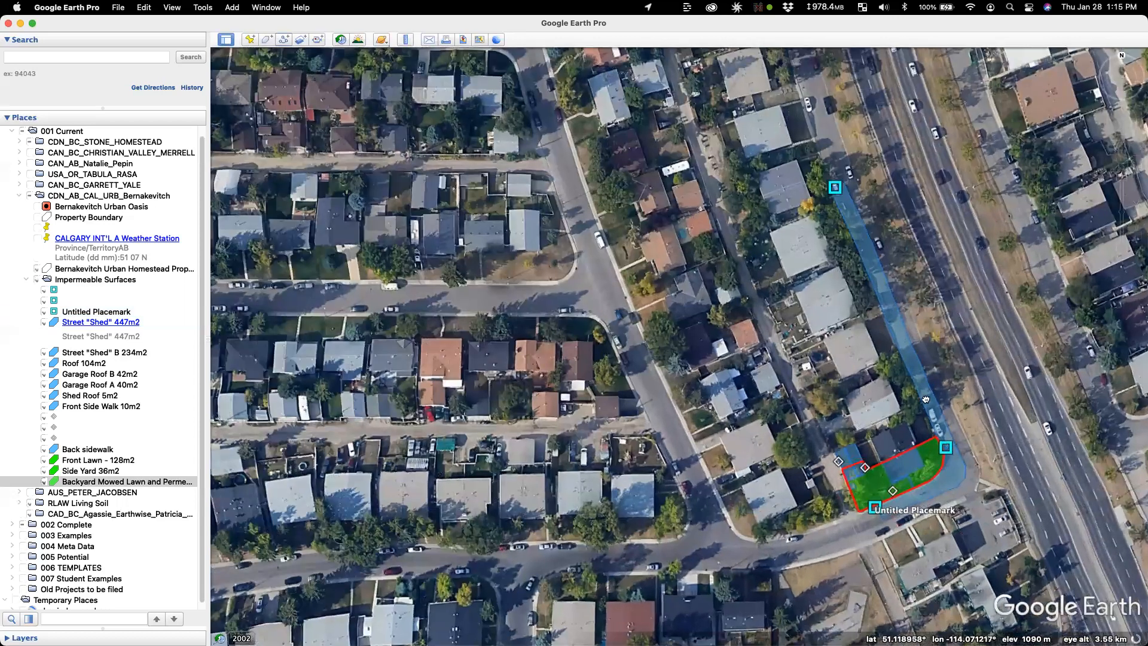
{"action": "scroll", "coordinate": [926, 397], "scroll_direction": "up", "scroll_amount": 1}
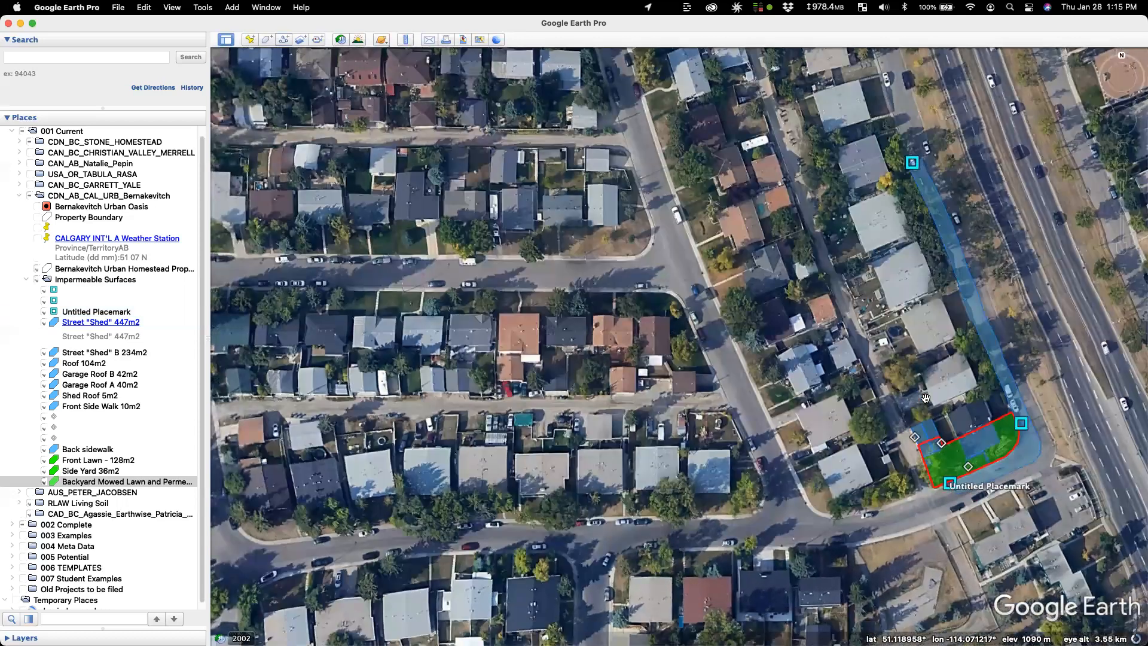
{"action": "left_click", "coordinate": [1122, 177]}
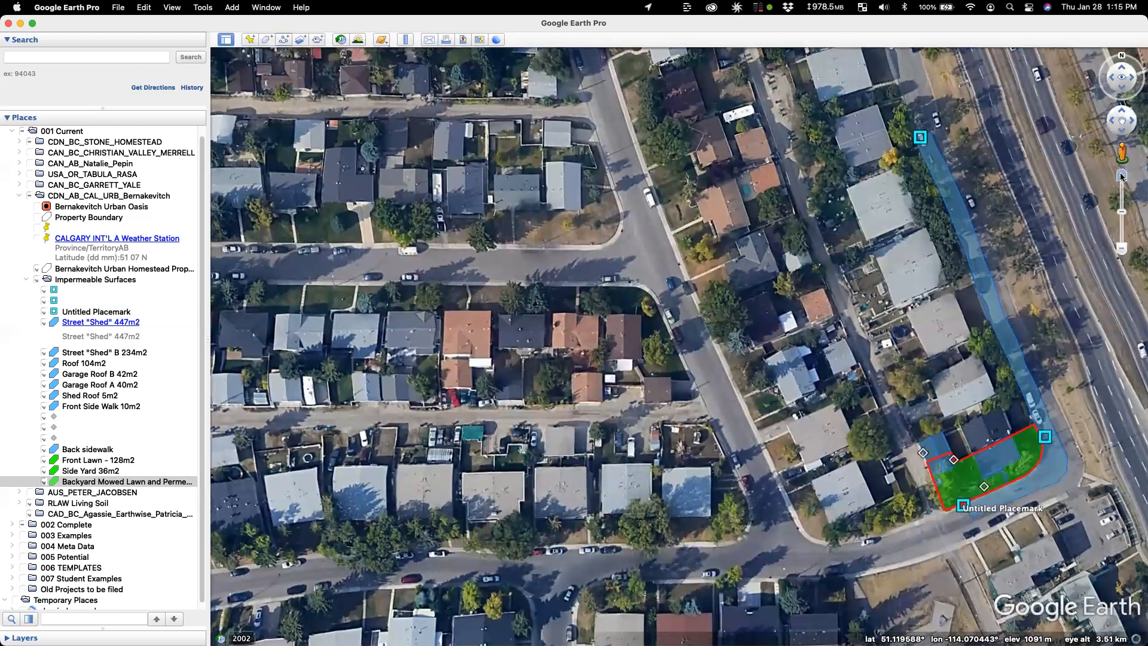
{"action": "left_click", "coordinate": [1122, 178]}
{"action": "left_click_drag", "start_coordinate": [946, 248], "coordinate": [912, 248]}
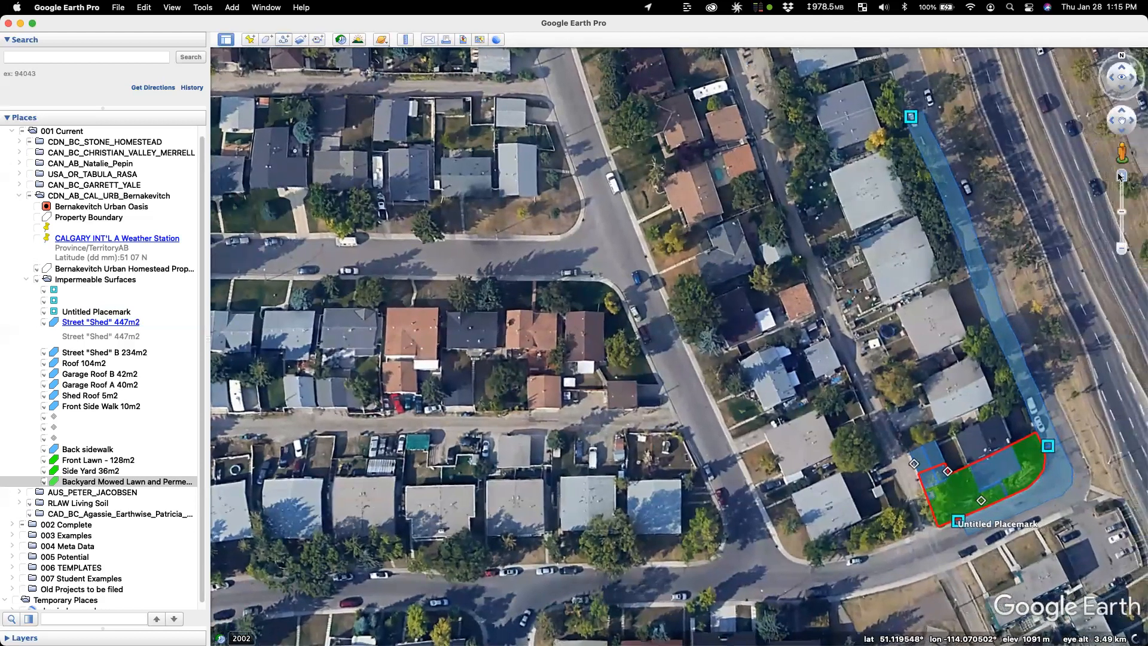
{"action": "left_click", "coordinate": [1120, 177]}
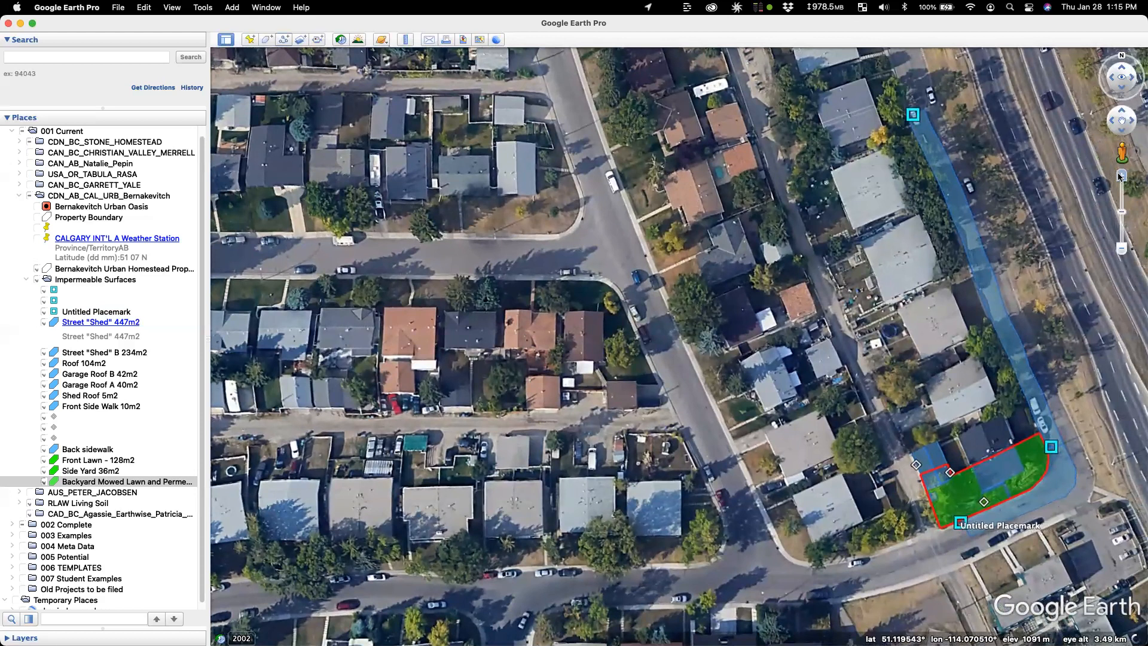
{"action": "key", "text": "super+p"}
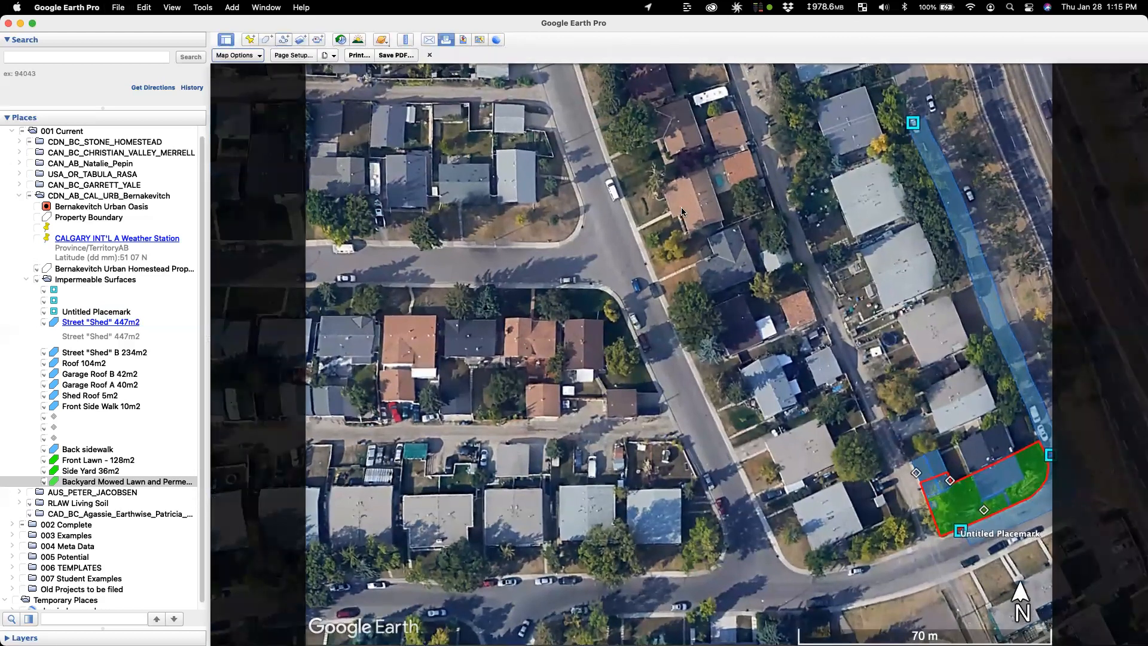
Step: Pan the map left in two nudges, checking the print preview after each, then close it
{"action": "key", "text": "super+p"}
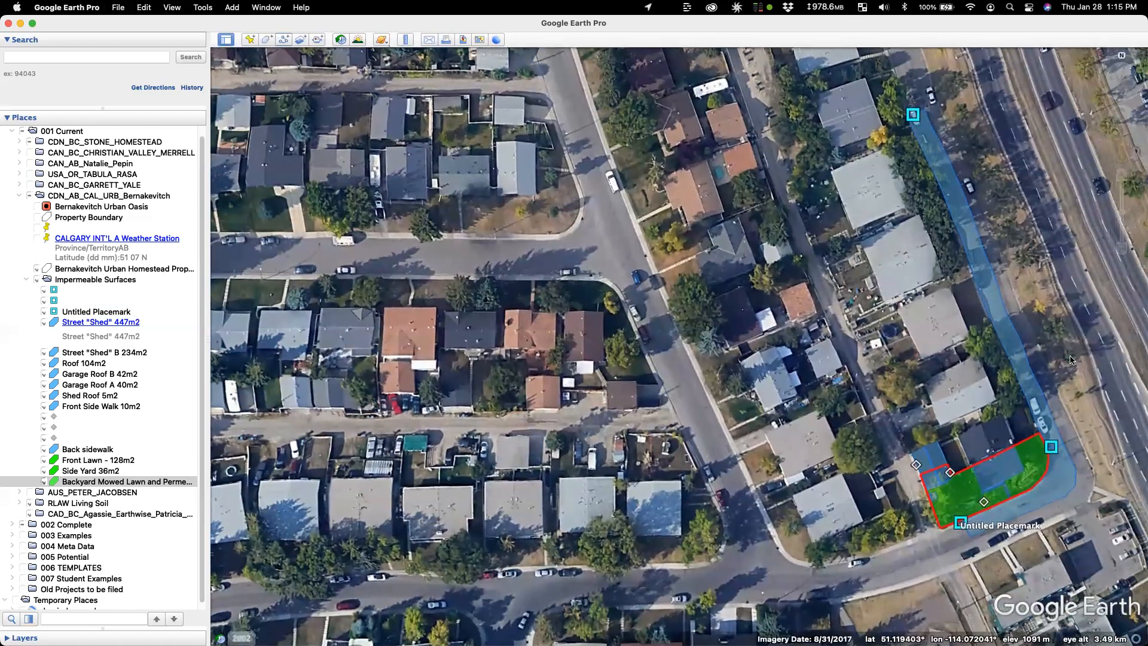
{"action": "left_click_drag", "start_coordinate": [1078, 344], "coordinate": [1055, 342]}
{"action": "key", "text": "super+p"}
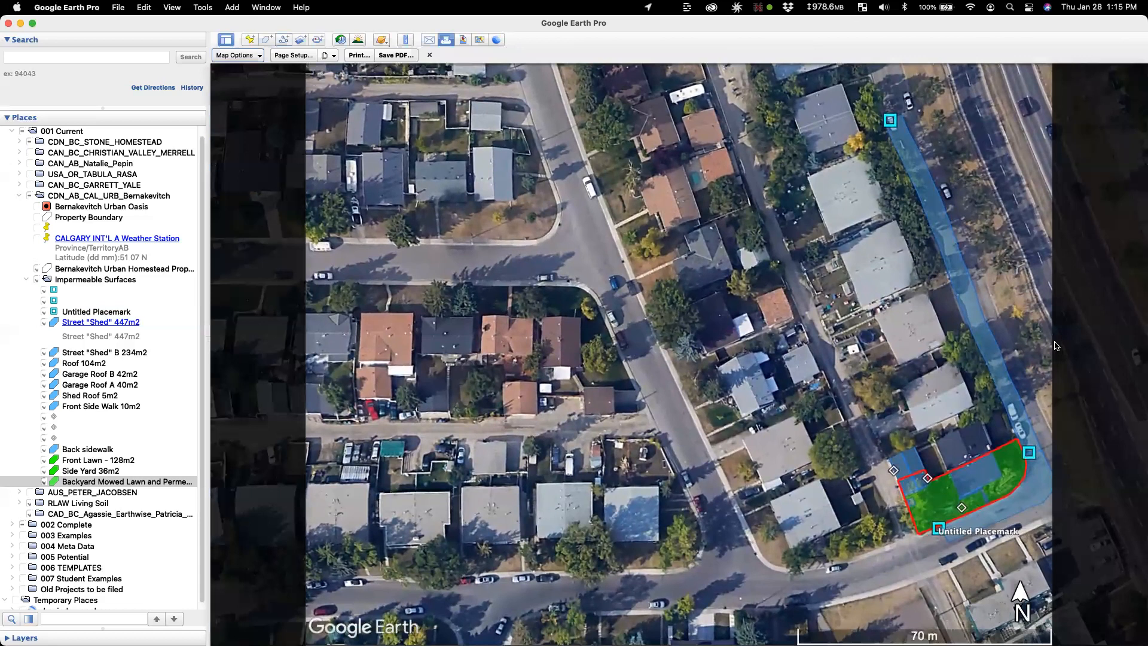
{"action": "key", "text": "super+p"}
{"action": "left_click_drag", "start_coordinate": [962, 349], "coordinate": [928, 351]}
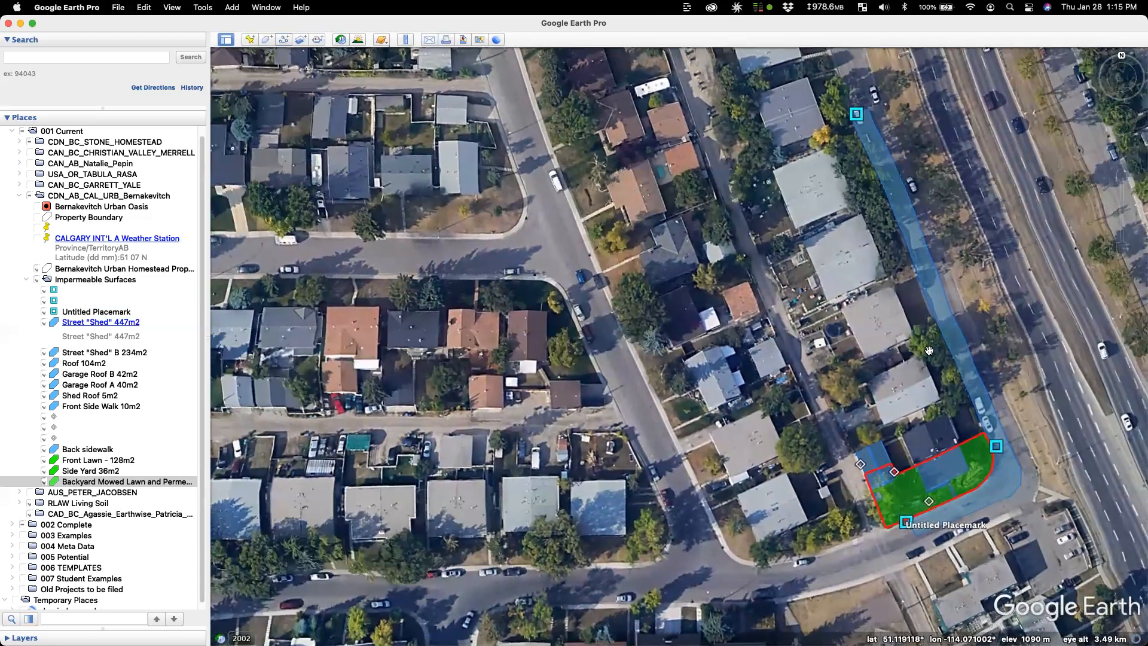
{"action": "key", "text": "super+p"}
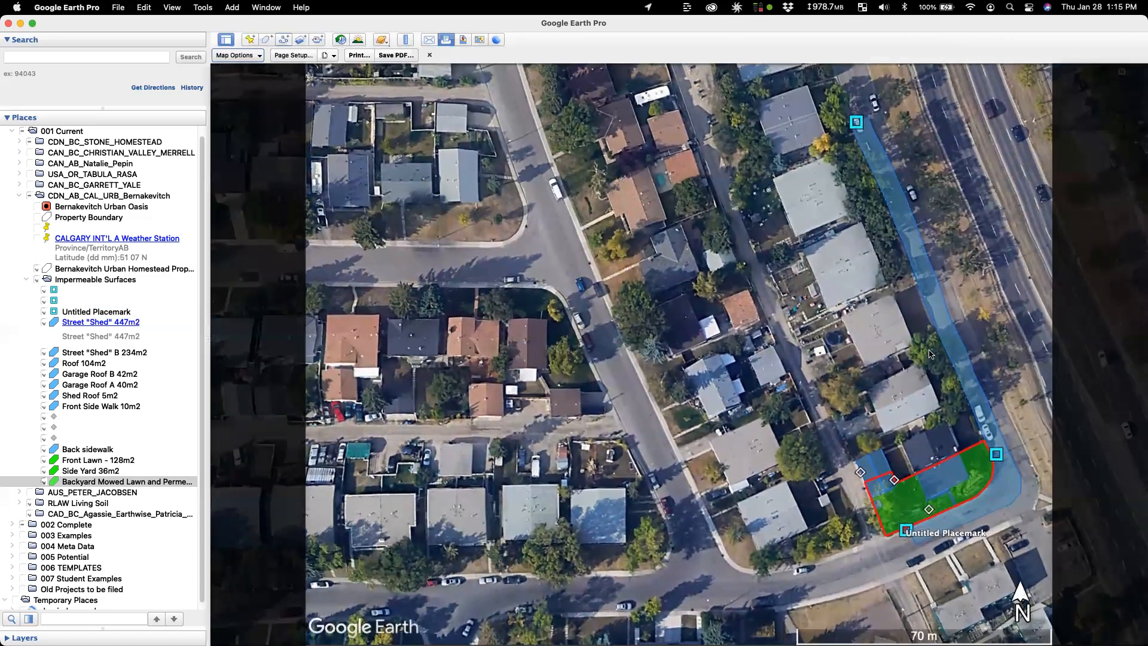
{"action": "key", "text": "super+p"}
Step: Zoom in two notches on the lot and flow path
{"action": "mouse_move", "coordinate": [1128, 180]}
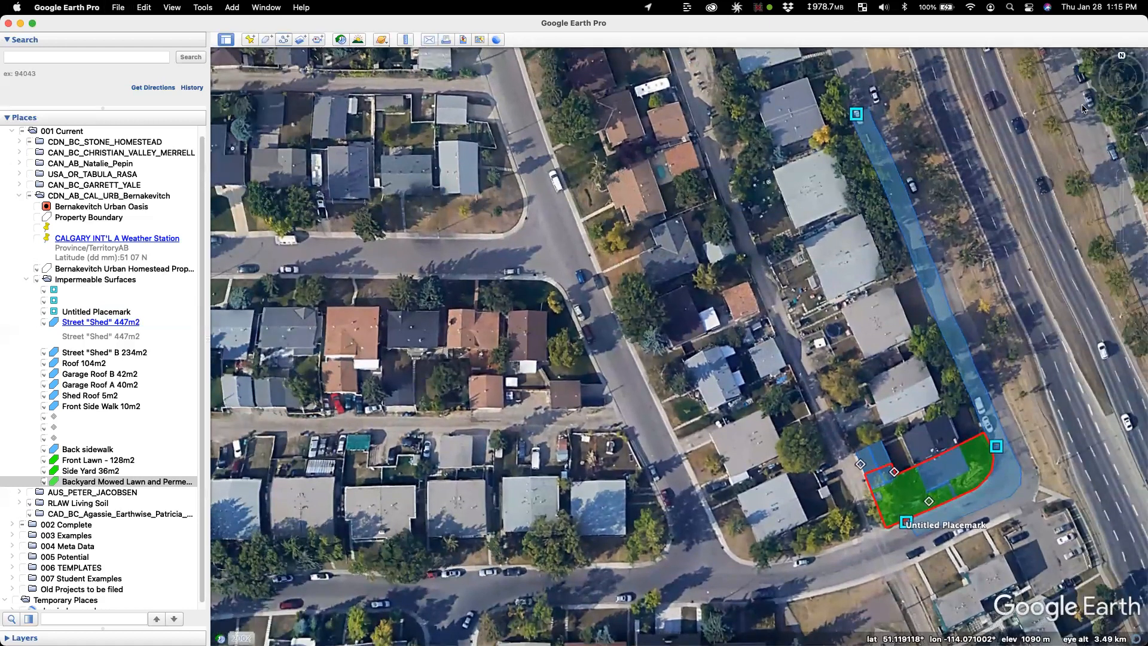
{"action": "left_click", "coordinate": [1123, 178]}
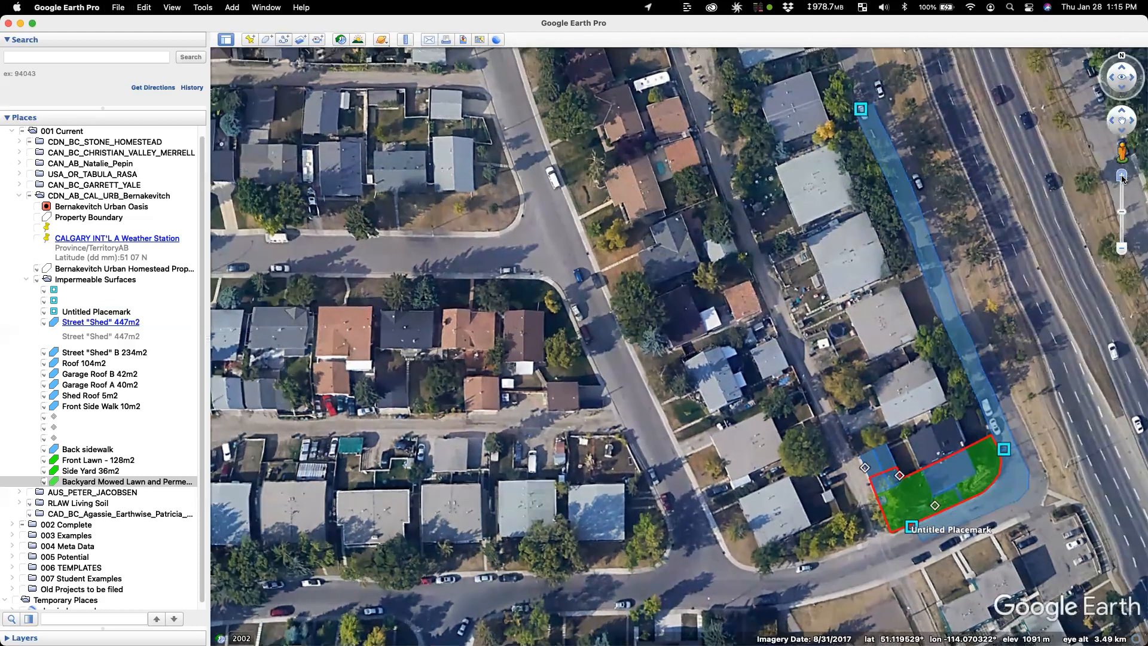
{"action": "left_click", "coordinate": [1123, 178]}
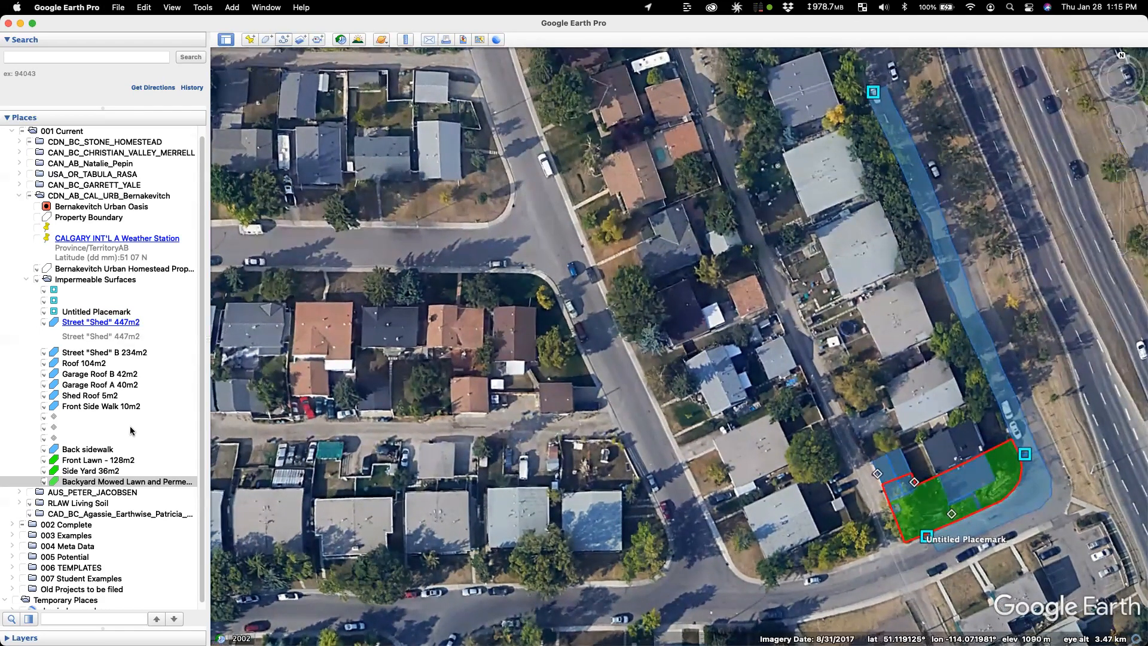
Step: Rename the Untitled Placemark at the lot corner to 'Storm Drain' and copy the name
{"action": "left_click", "coordinate": [113, 311]}
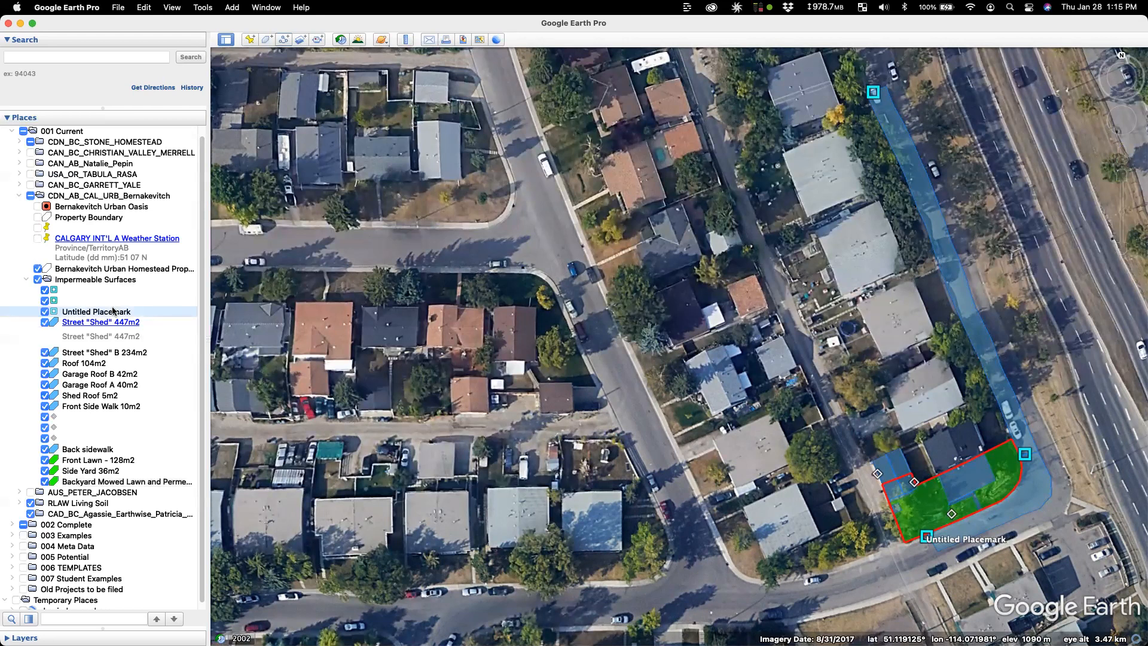
{"action": "key", "text": "super+i"}
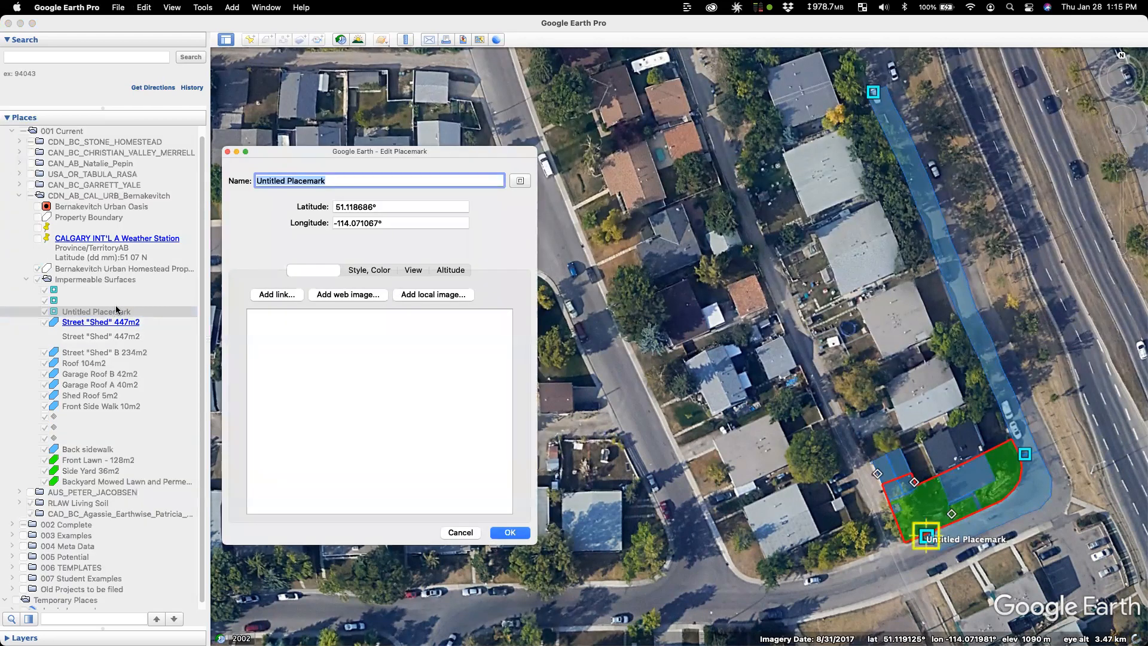
{"action": "key", "text": "BackSpace"}
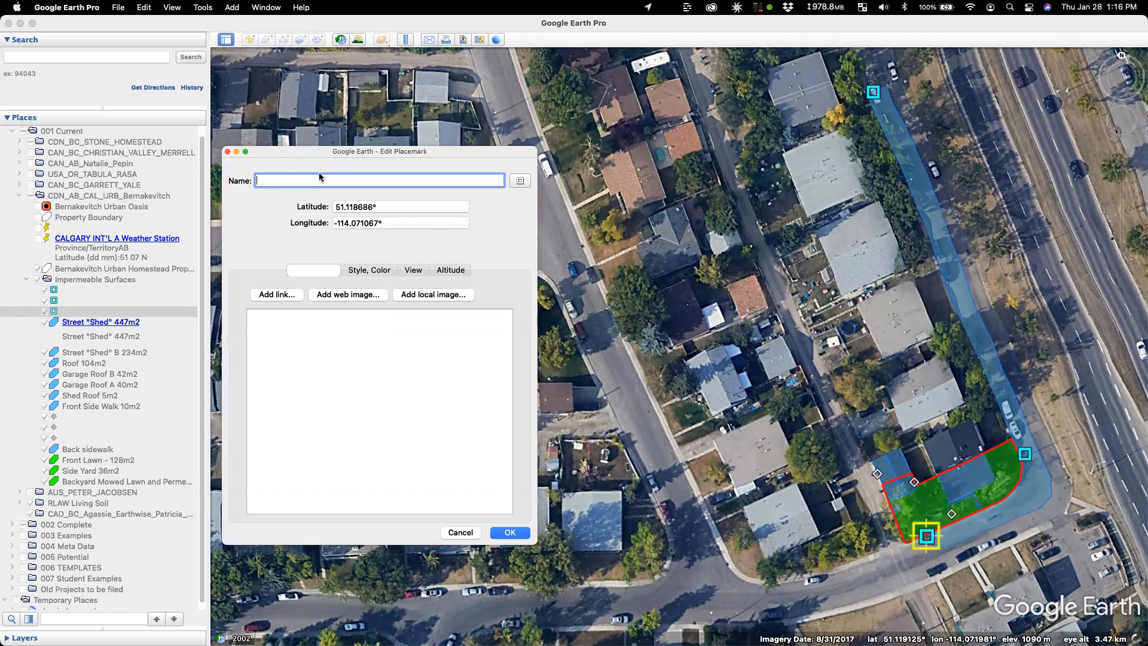
{"action": "type", "text": "Storm Drain"}
{"action": "key", "text": "super+a"}
{"action": "key", "text": "super+c"}
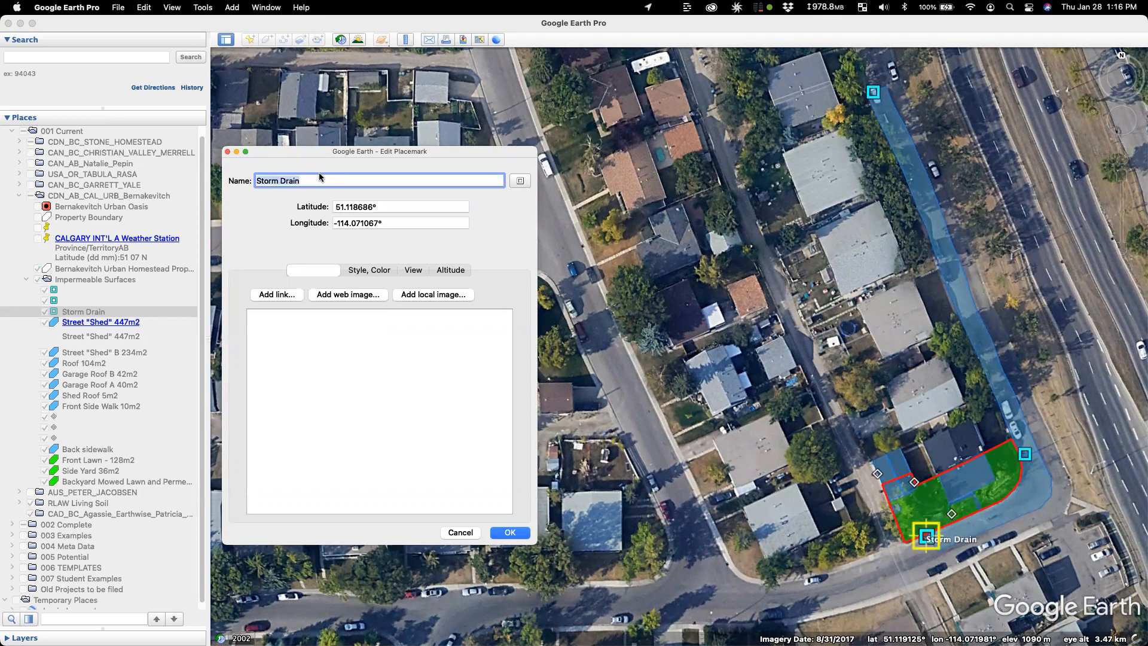
{"action": "left_click", "coordinate": [320, 177]}
{"action": "left_click", "coordinate": [506, 533]}
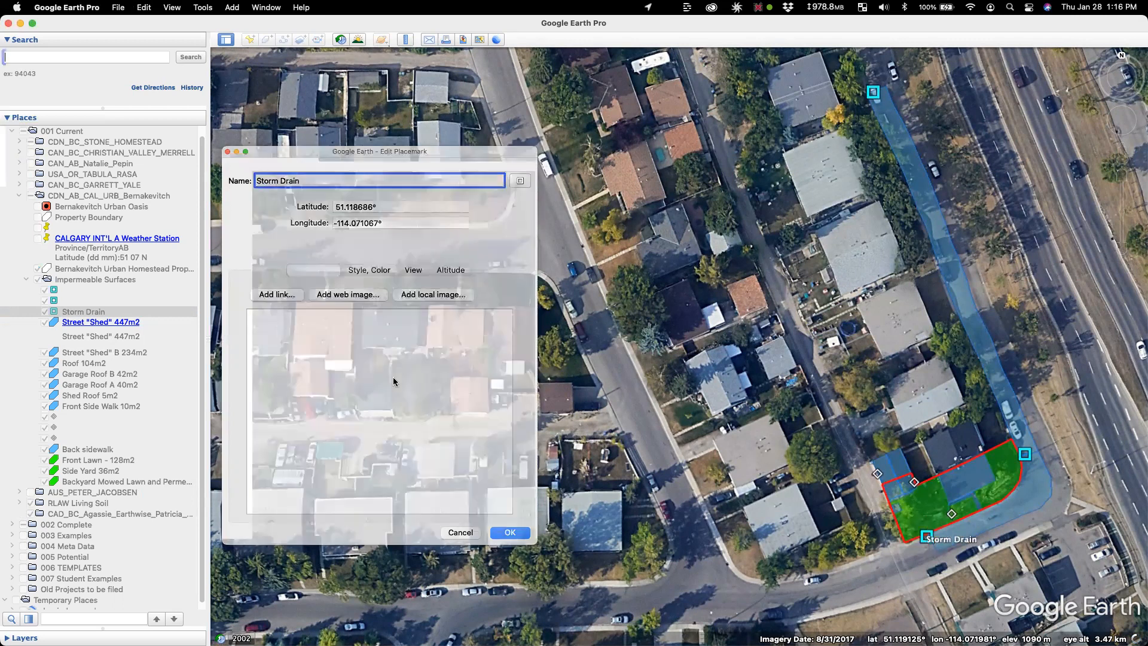
Step: Paste 'Storm Drain' as the name of the two remaining blank square placemarks
{"action": "left_click", "coordinate": [161, 300]}
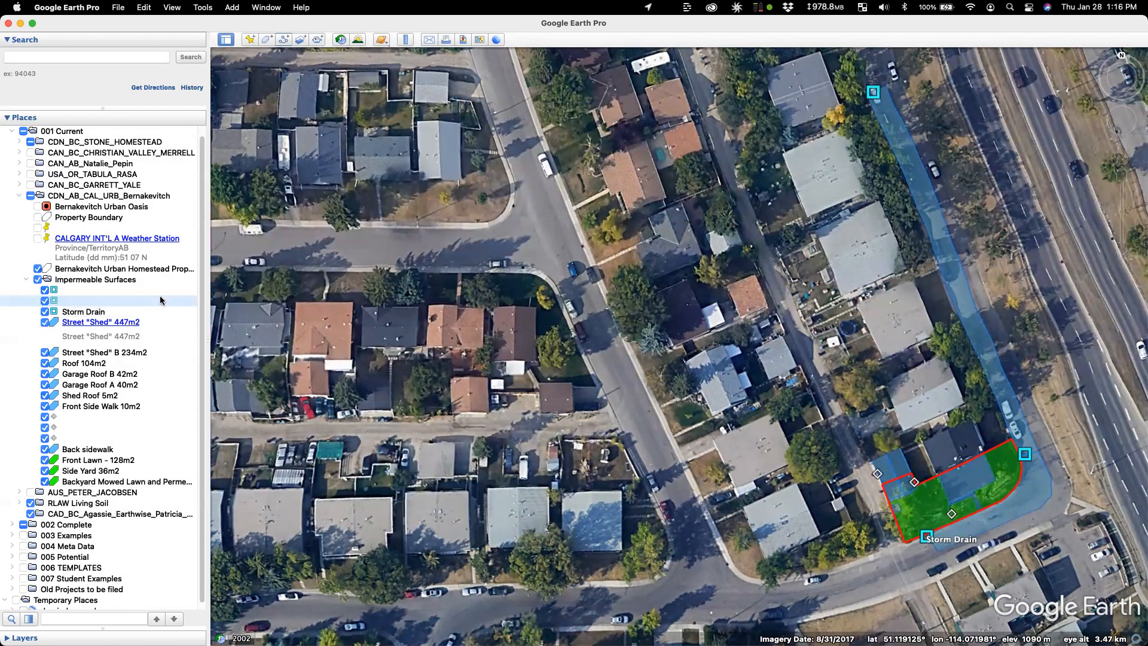
{"action": "key", "text": "super+i"}
{"action": "key", "text": "super+v"}
{"action": "left_click", "coordinate": [510, 532]}
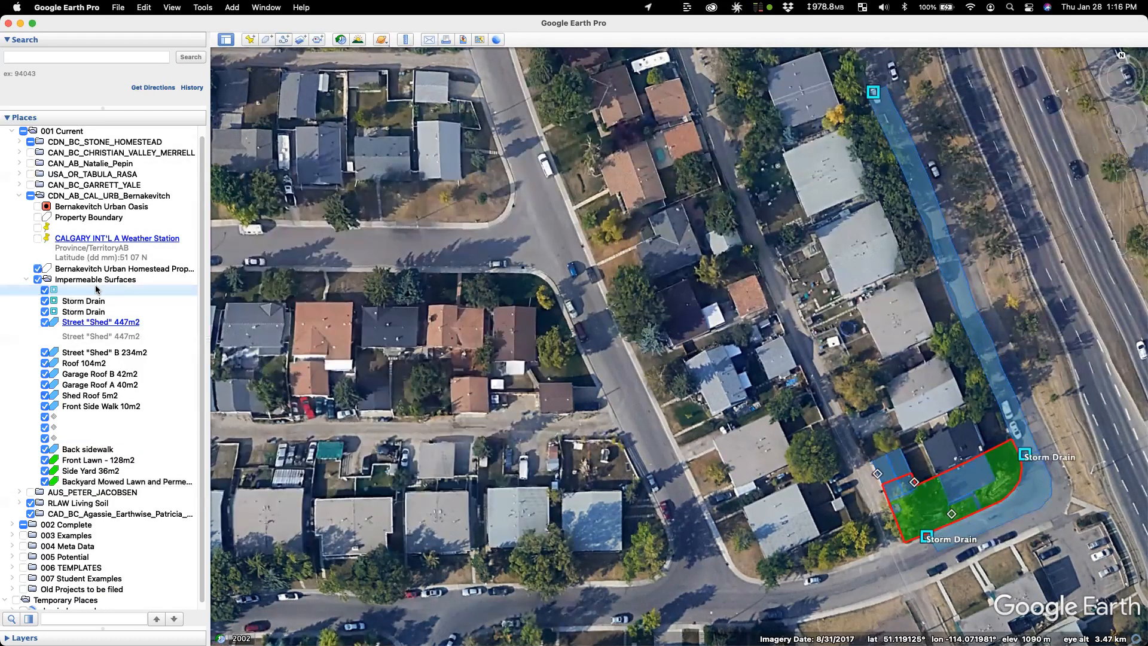
{"action": "key", "text": "super+i"}
{"action": "key", "text": "super+v"}
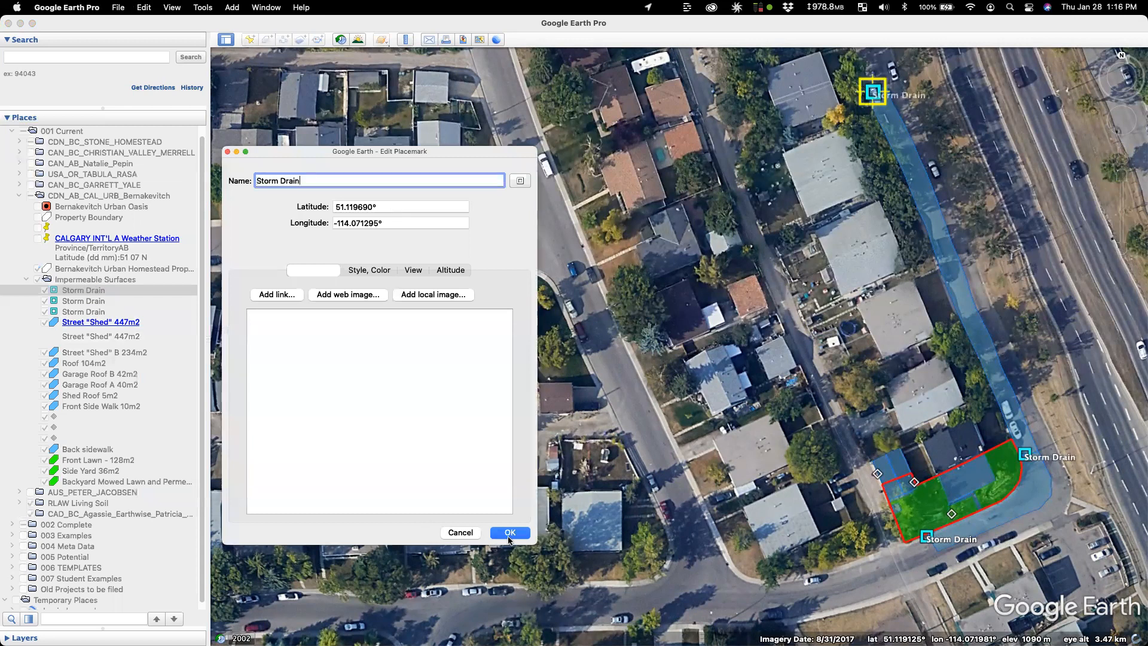
{"action": "left_click", "coordinate": [513, 532]}
{"action": "left_click", "coordinate": [82, 418]}
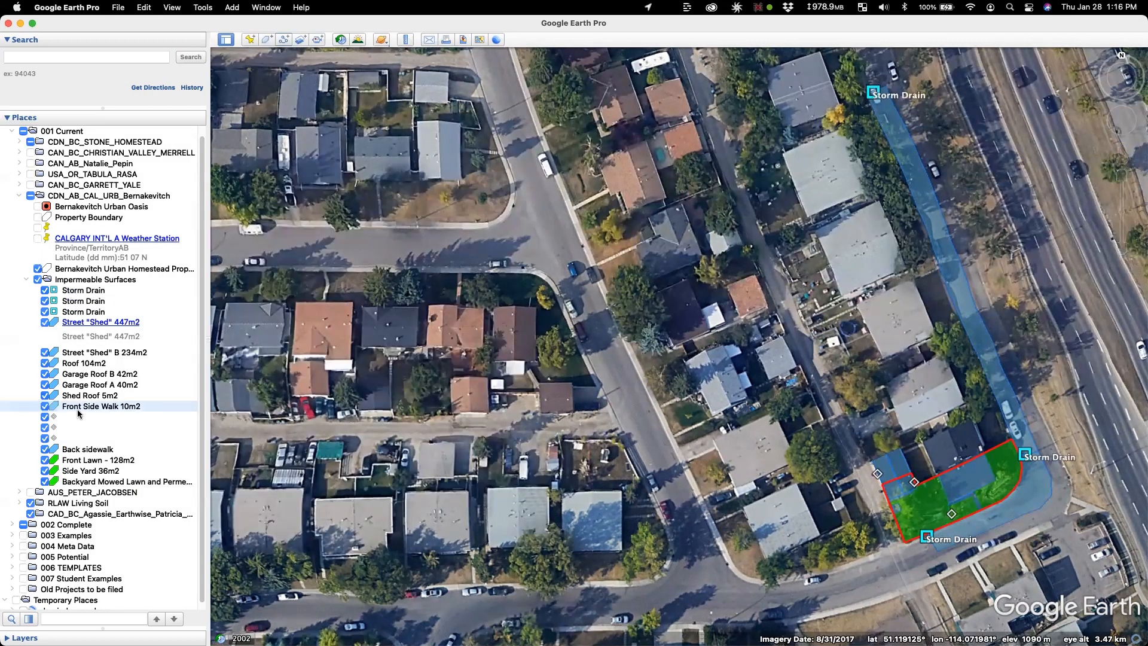
Step: Name the placemark under Front Side Walk 'Downspout', correcting the typo, and copy the name
{"action": "key", "text": "super+i"}
{"action": "type", "text": "Down"}
{"action": "type", "text": "So"}
{"action": "type", "text": "pout"}
{"action": "key", "text": "super+a"}
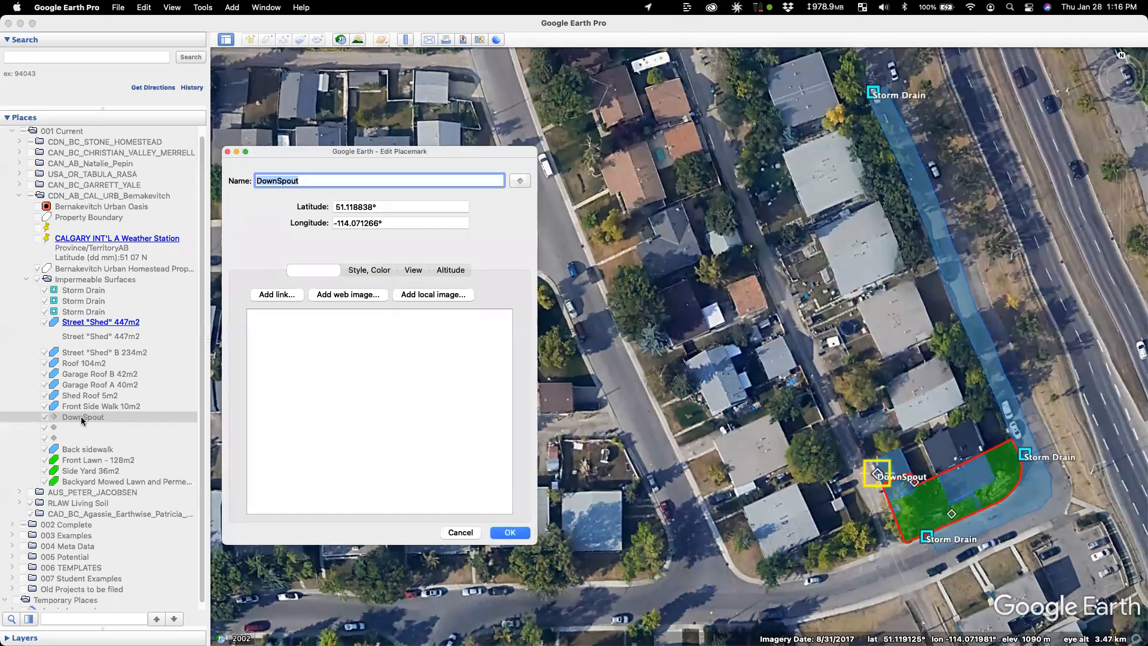
{"action": "key", "text": "Right"}
{"action": "key", "text": "BackSpace"}
{"action": "type", "text": "s"}
{"action": "key", "text": "super+a"}
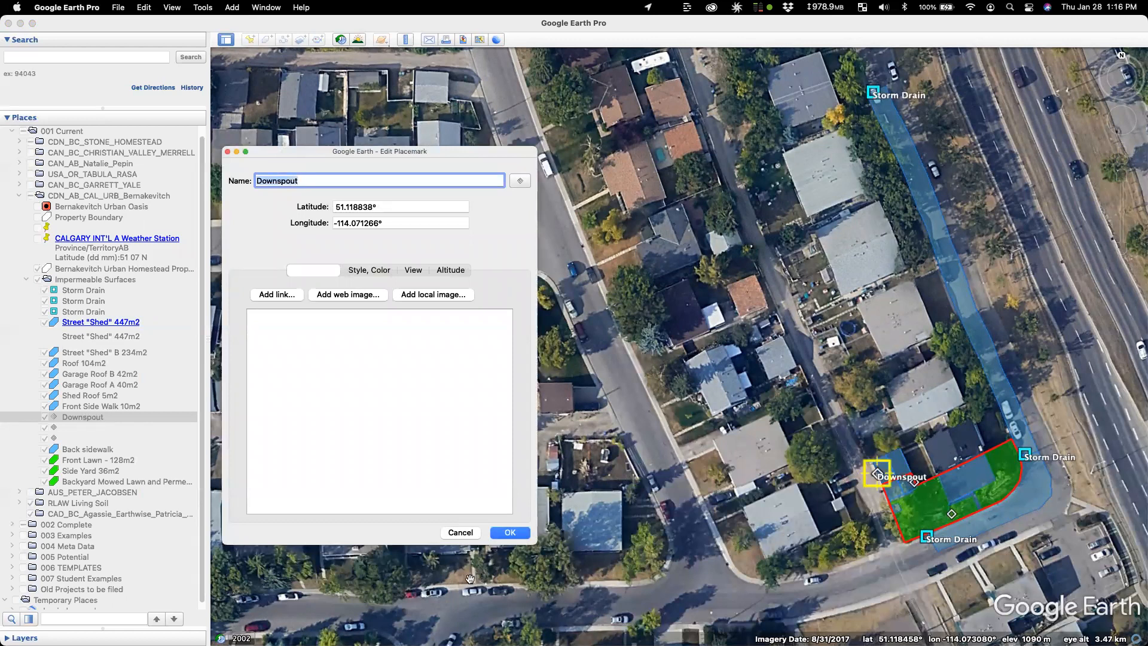
{"action": "key", "text": "Return"}
Step: Paste 'Downspout' as the name of the two remaining blank diamond placemarks
{"action": "left_click", "coordinate": [137, 428]}
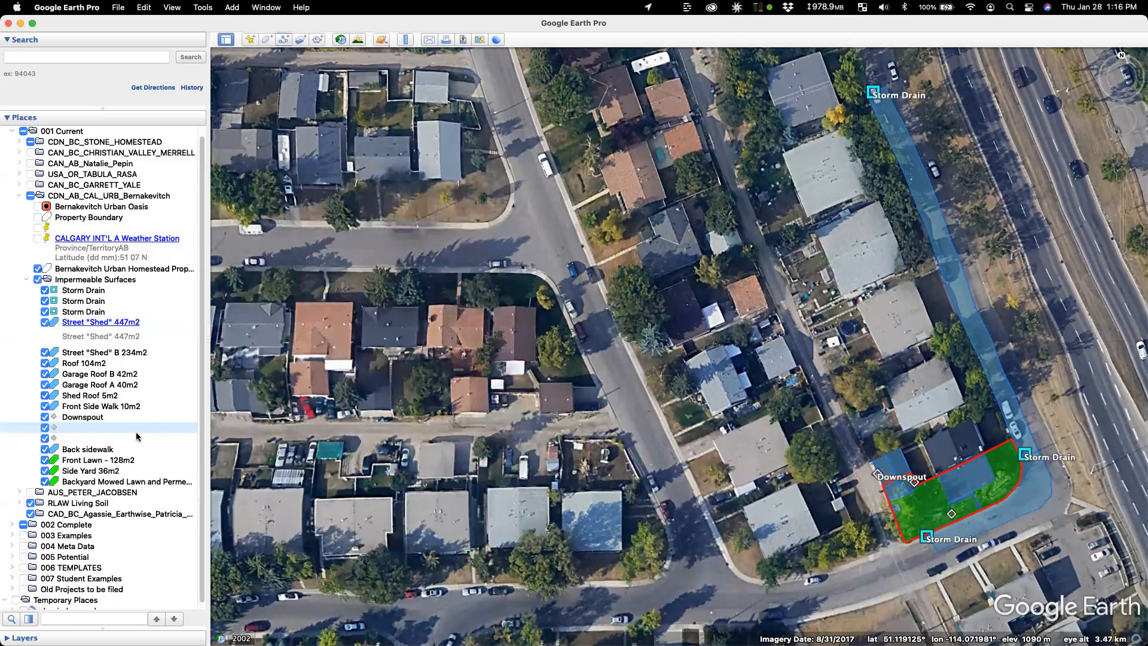
{"action": "key", "text": "super+i"}
{"action": "type", "text": "Downspout"}
{"action": "key", "text": "Return"}
{"action": "left_click", "coordinate": [124, 441]}
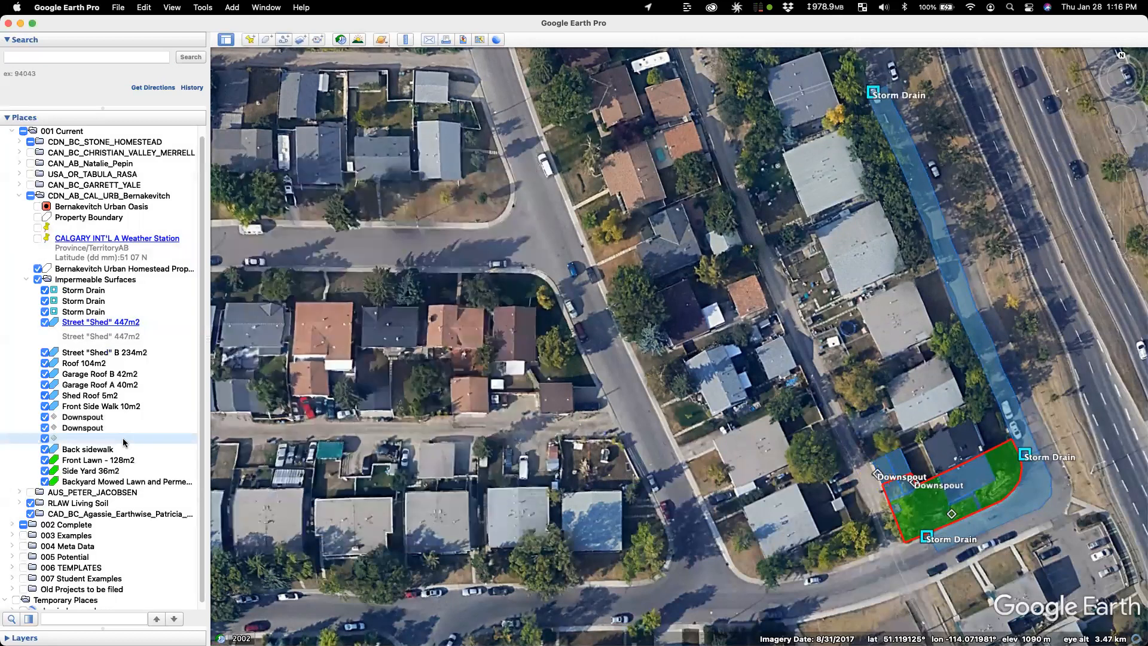
{"action": "key", "text": "super+i"}
{"action": "type", "text": "Downspout"}
{"action": "key", "text": "Return"}
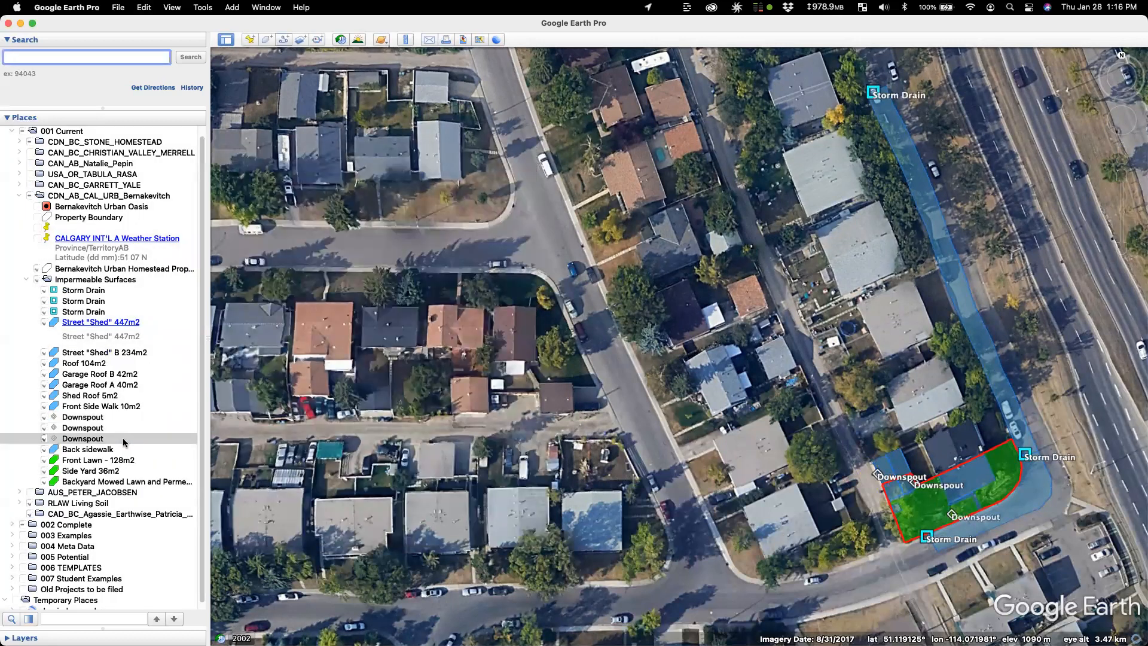